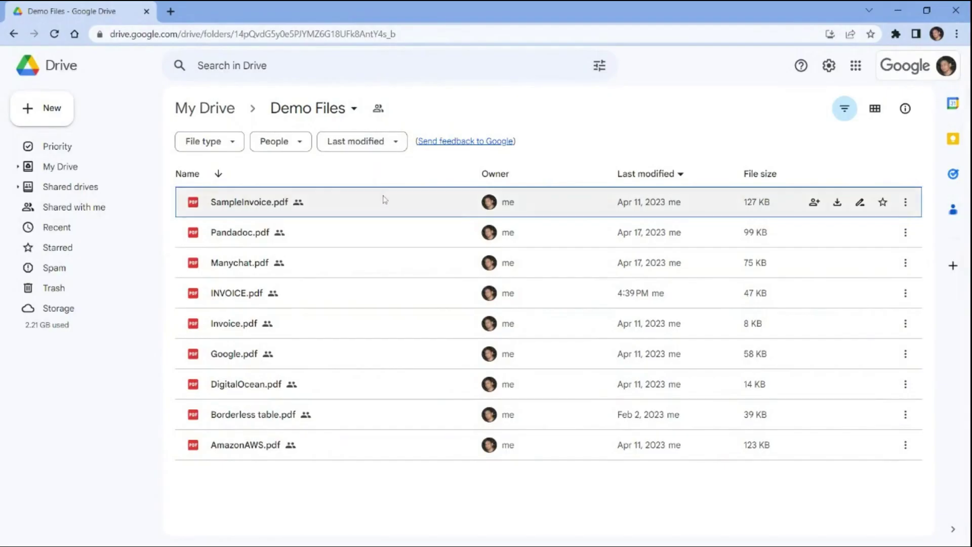
- Look through the PDF files in the Demo Files folder one by one, from SampleInvoice.pdf to AmazonAWS.pdf
{"action": "left_click", "coordinate": [383, 201]}
{"action": "left_click", "coordinate": [375, 237]}
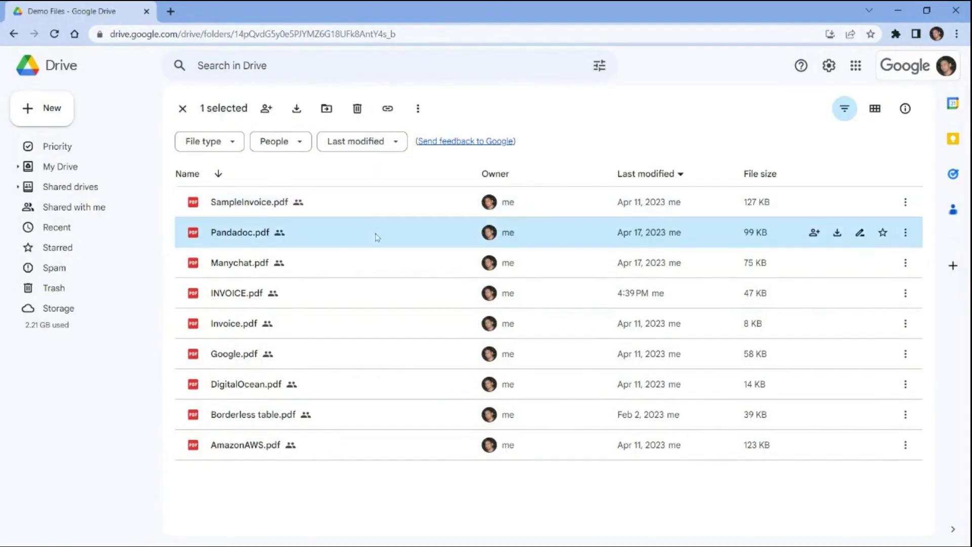
{"action": "left_click", "coordinate": [372, 274]}
{"action": "left_click", "coordinate": [371, 299]}
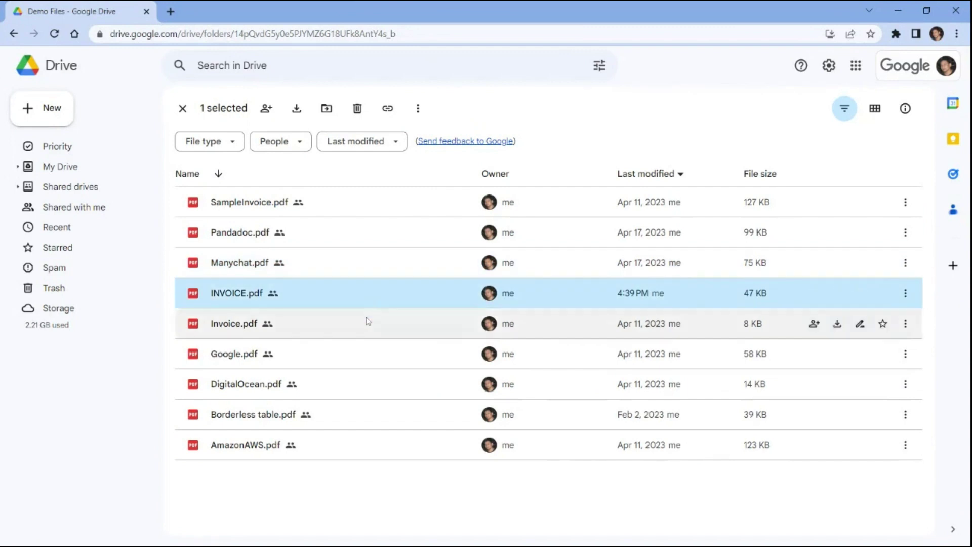
{"action": "left_click", "coordinate": [367, 323]}
{"action": "left_click", "coordinate": [363, 357]}
{"action": "left_click", "coordinate": [362, 389]}
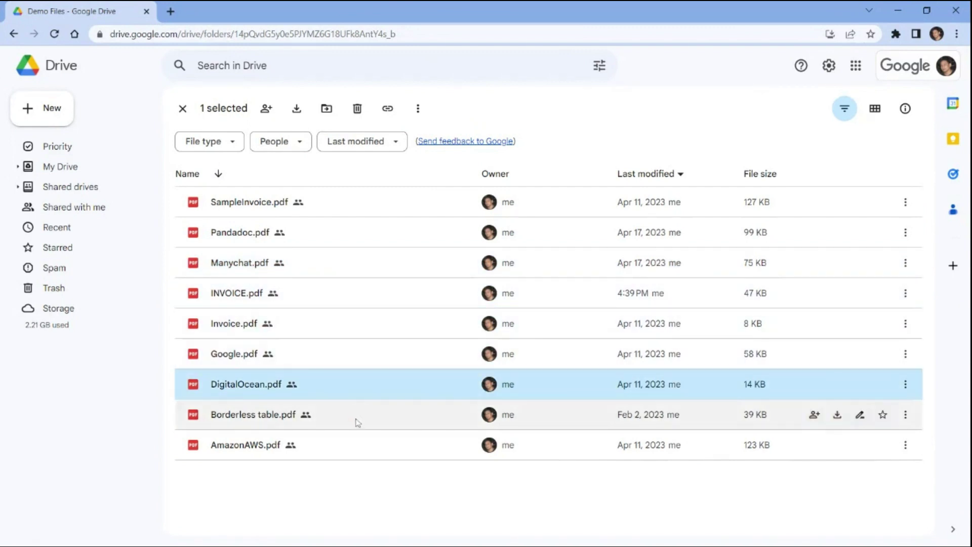
{"action": "left_click", "coordinate": [353, 416]}
{"action": "left_click", "coordinate": [349, 447]}
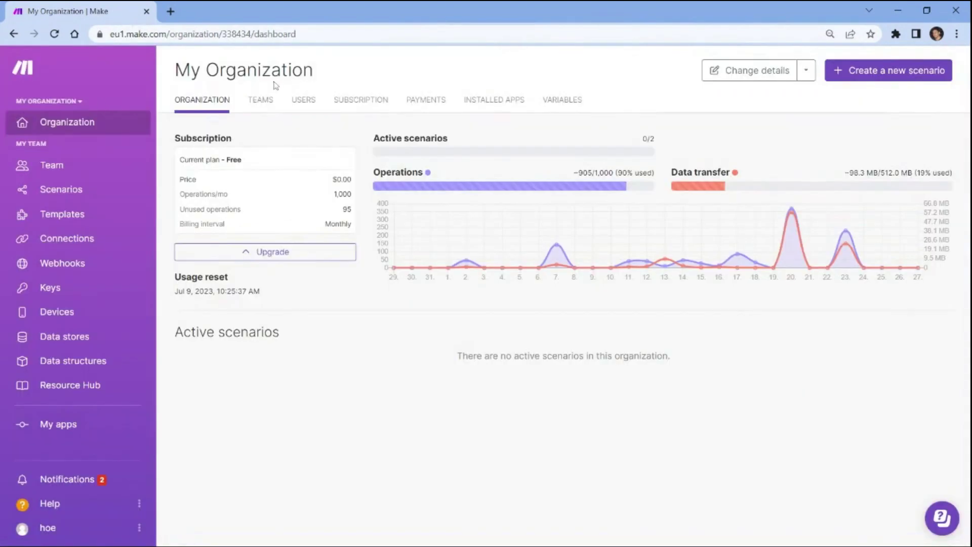
- In Make, create a new scenario that starts with the Google Drive module Watch Files in a Folder
{"action": "left_click", "coordinate": [864, 74]}
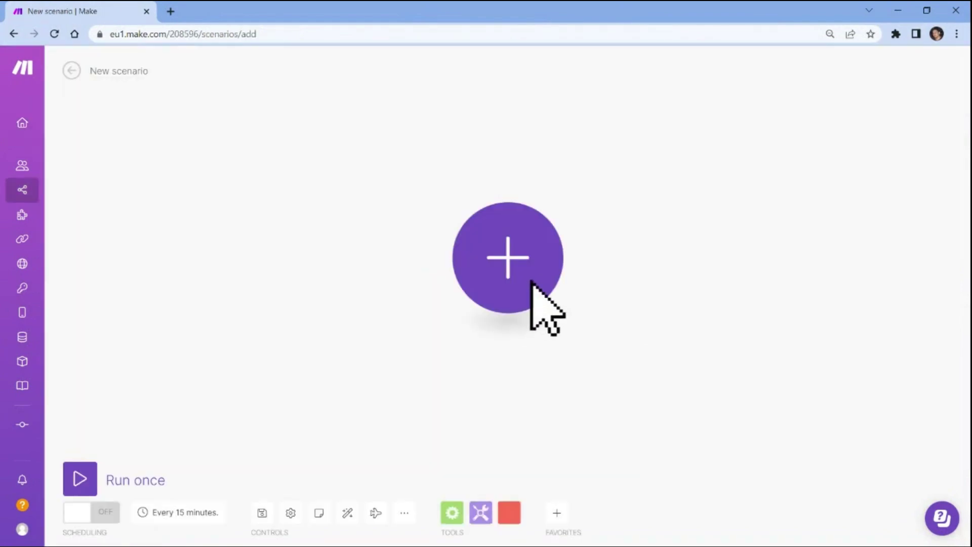
{"action": "left_click", "coordinate": [514, 263]}
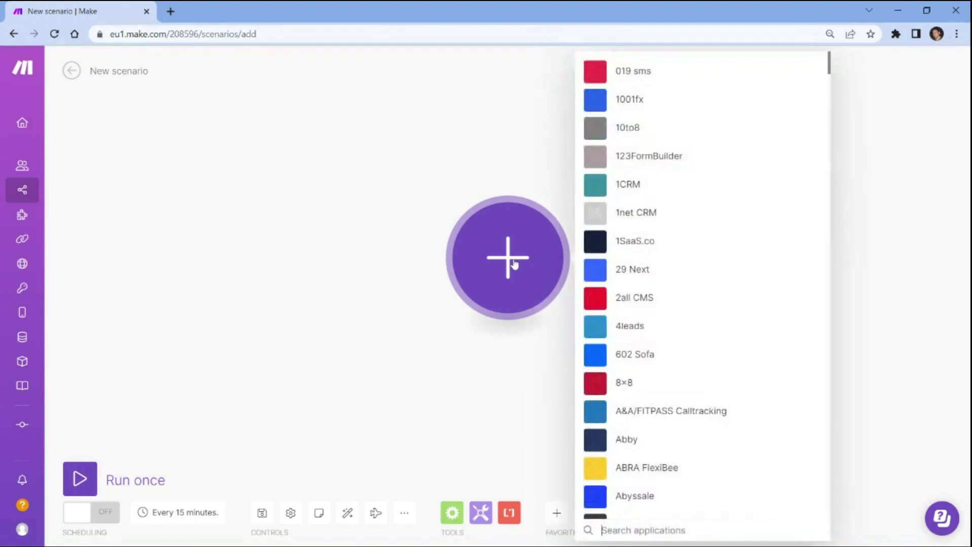
{"action": "type", "text": "google D"}
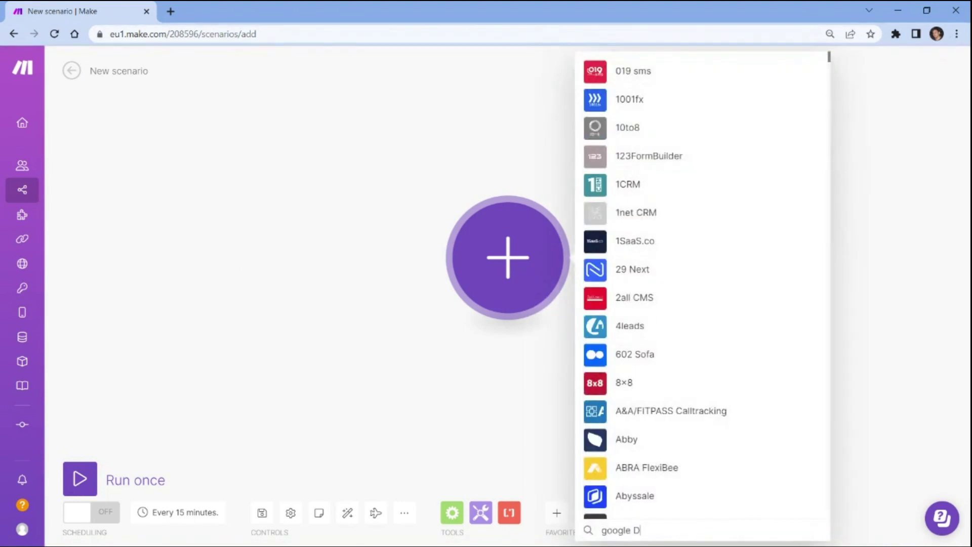
{"action": "type", "text": "rive"}
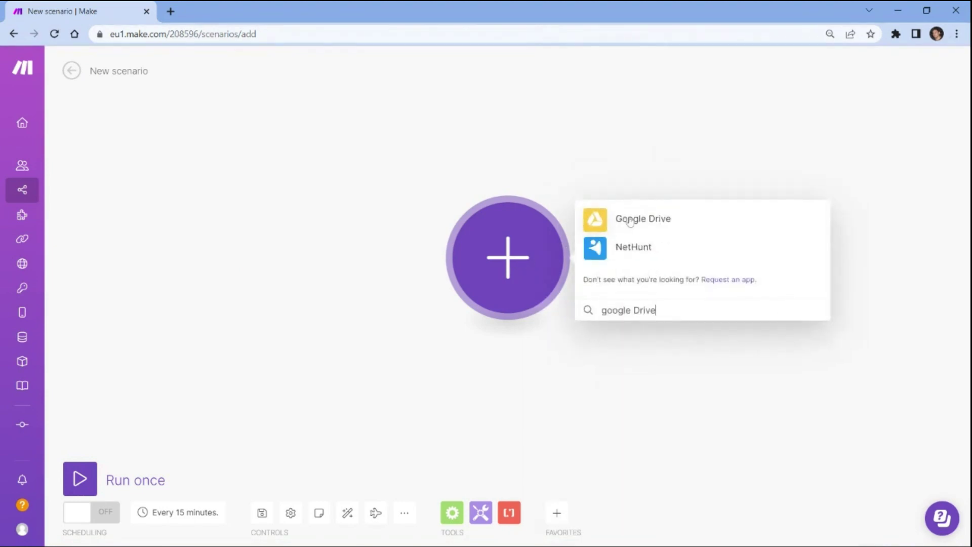
{"action": "left_click", "coordinate": [629, 221]}
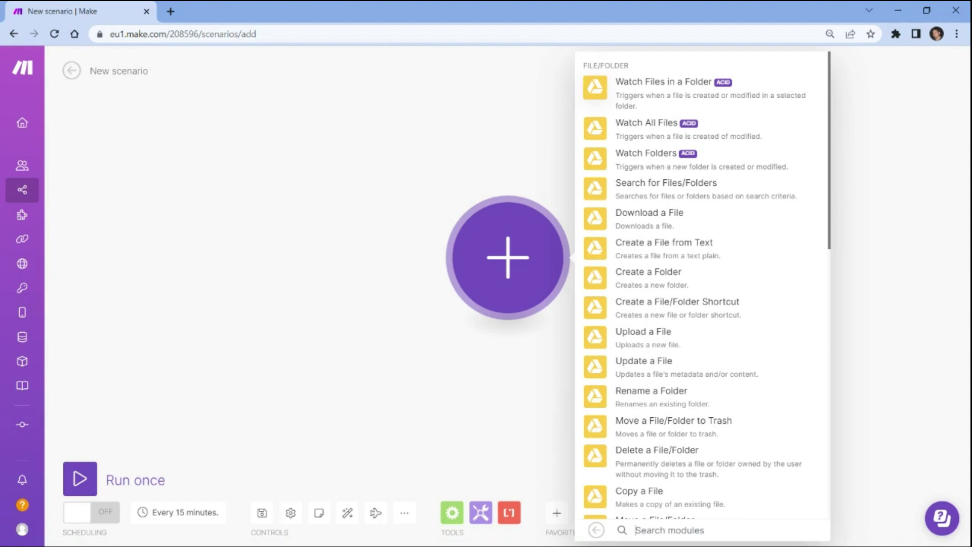
{"action": "left_click", "coordinate": [625, 83]}
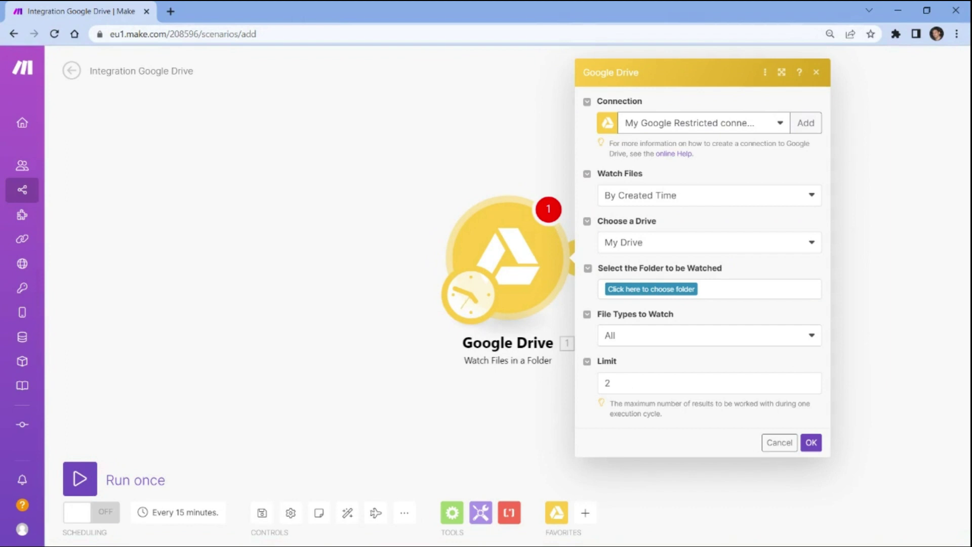
- Connect the module through Google sign-in and set it to watch files by created time in My Drive
{"action": "left_click", "coordinate": [799, 124]}
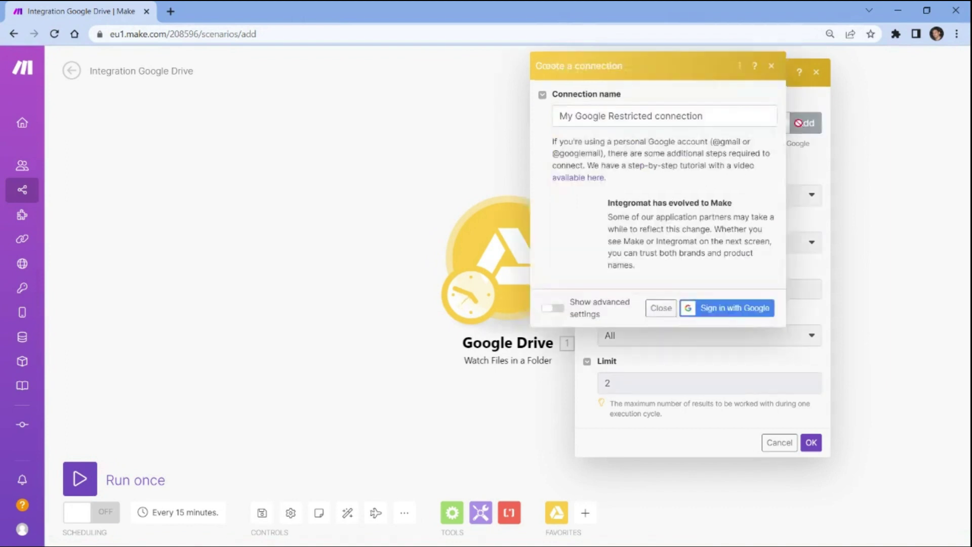
{"action": "left_click", "coordinate": [740, 310]}
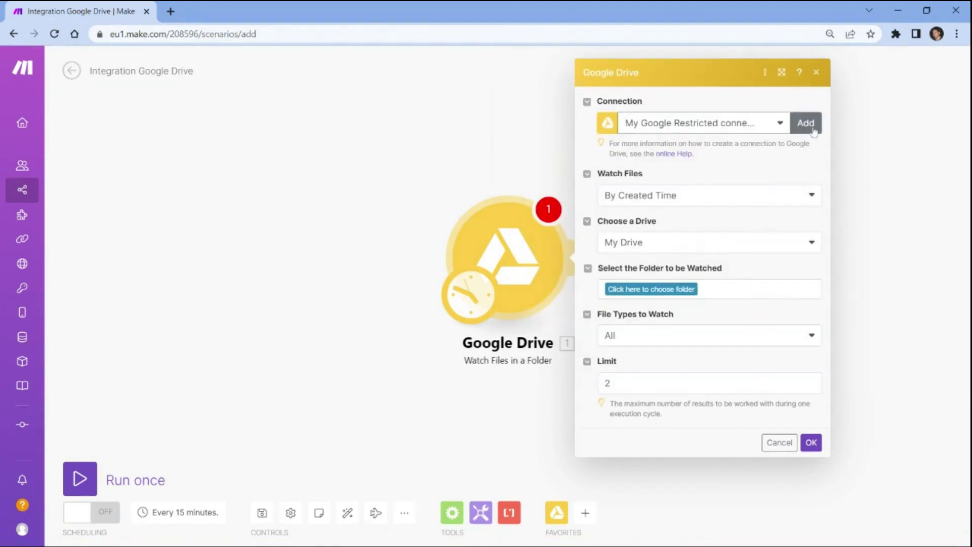
{"action": "left_click", "coordinate": [812, 195]}
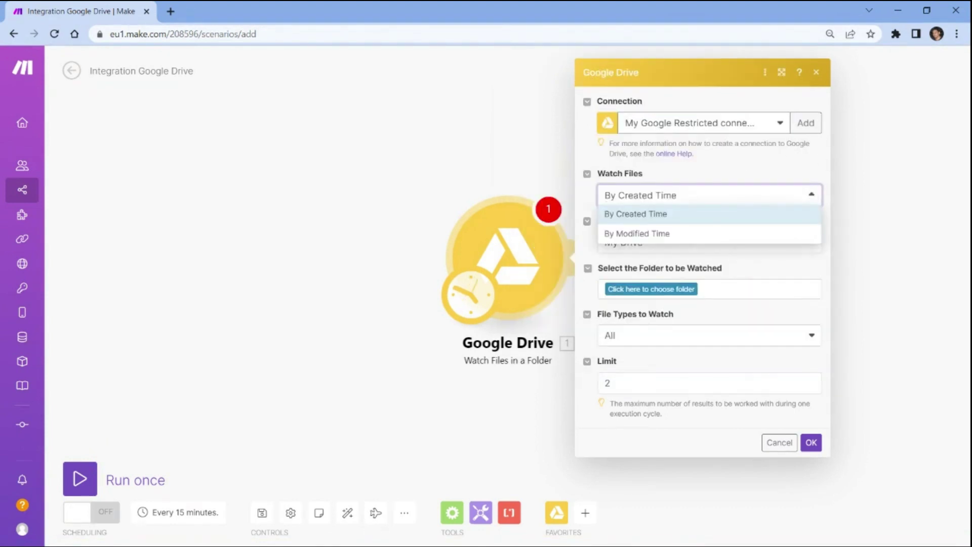
{"action": "left_click", "coordinate": [658, 217]}
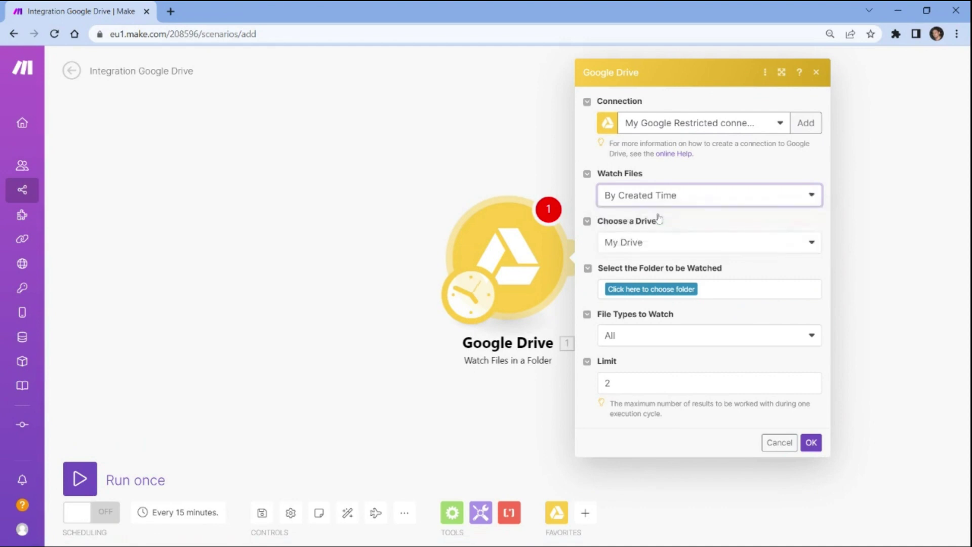
{"action": "left_click", "coordinate": [813, 244]}
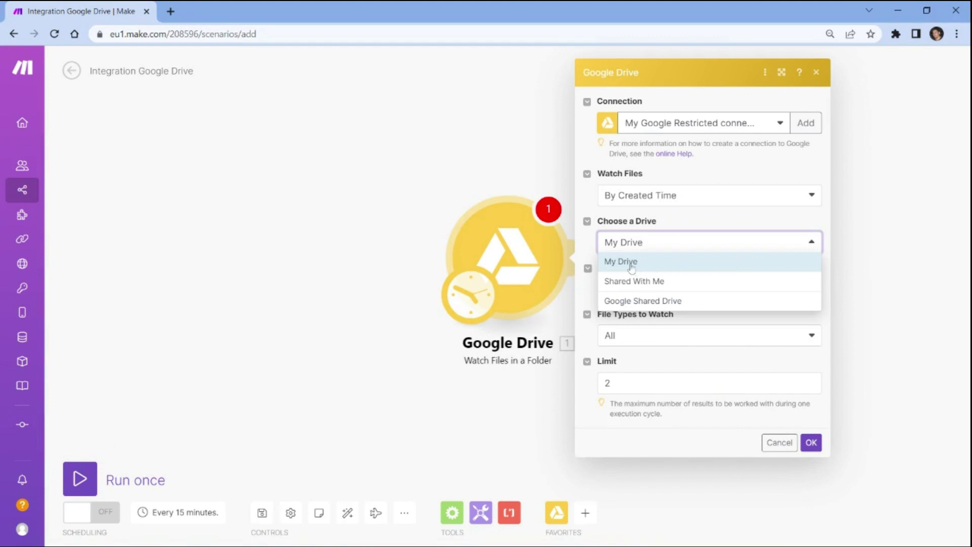
{"action": "left_click", "coordinate": [631, 269]}
- Choose Demo Files as the folder to watch, set the limit to 10 and save the module settings
{"action": "left_click", "coordinate": [631, 292]}
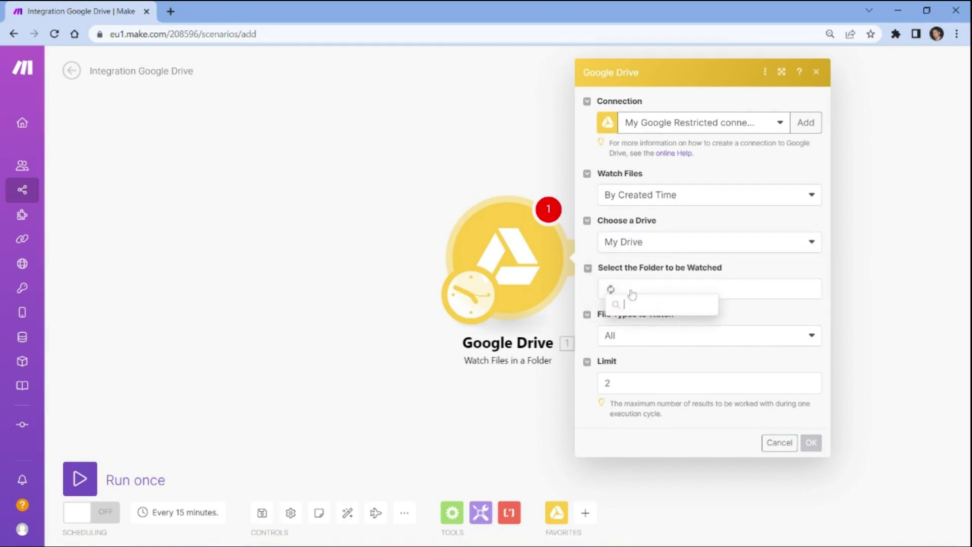
{"action": "type", "text": "demo"}
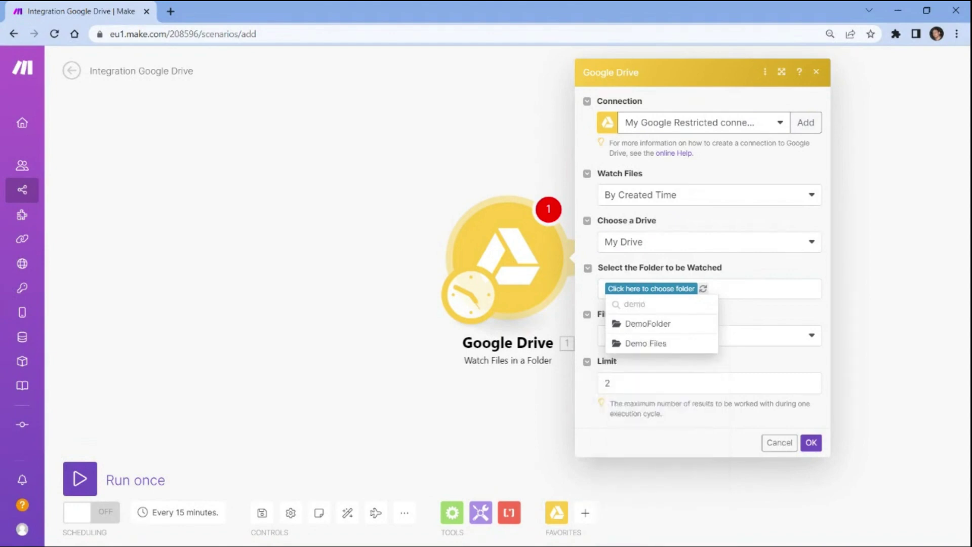
{"action": "left_click", "coordinate": [639, 343]}
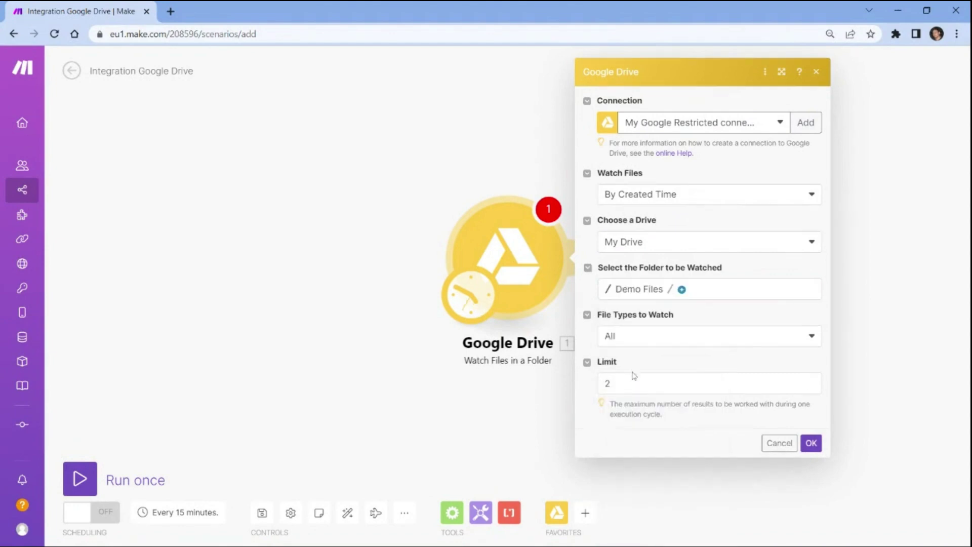
{"action": "left_click", "coordinate": [633, 383]}
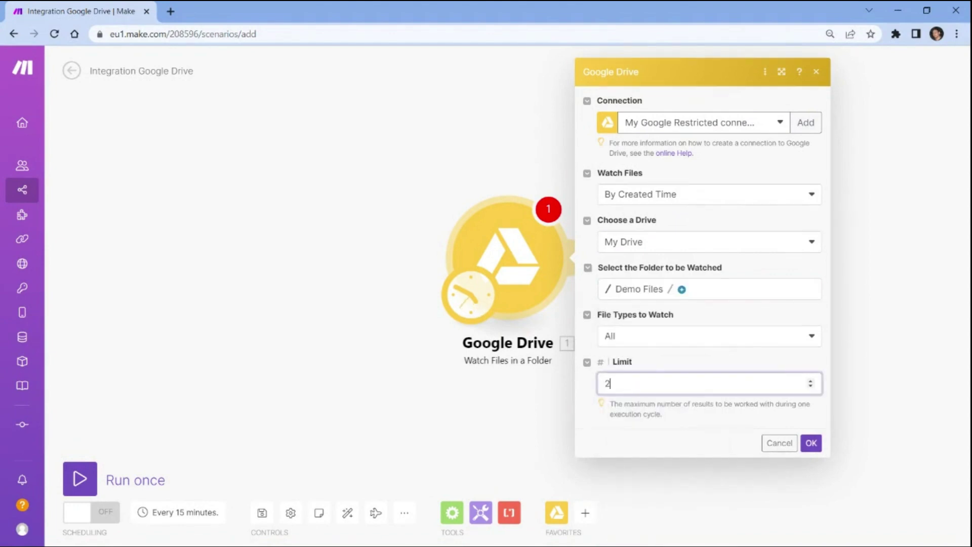
{"action": "key", "text": "BackSpace"}
{"action": "type", "text": "10"}
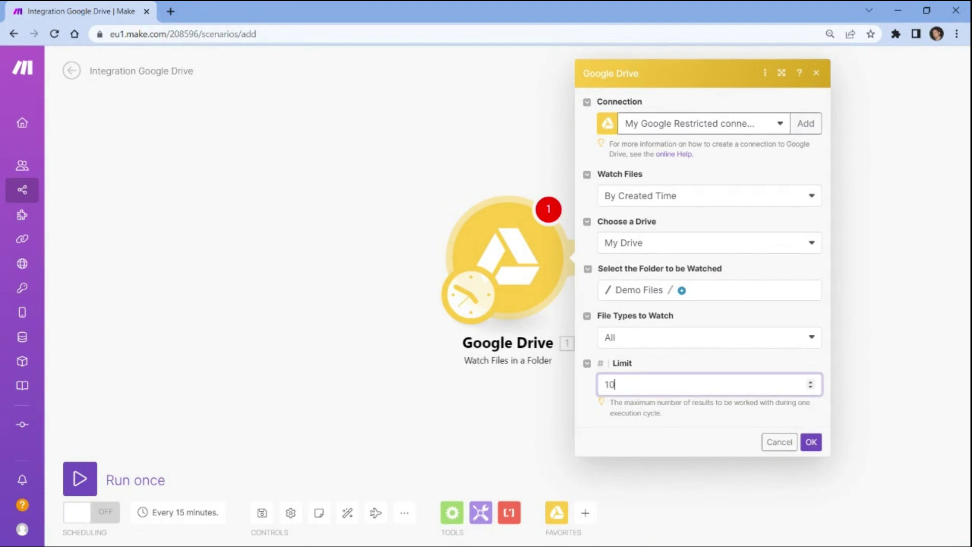
{"action": "left_click", "coordinate": [808, 441]}
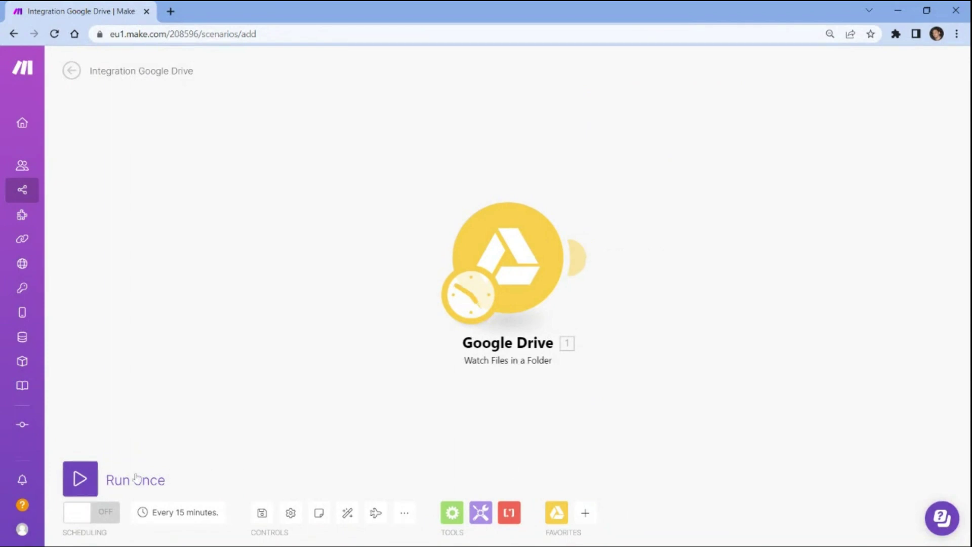
- Run the scenario once and inspect the output bundles of the Google Drive module
{"action": "left_click", "coordinate": [85, 484]}
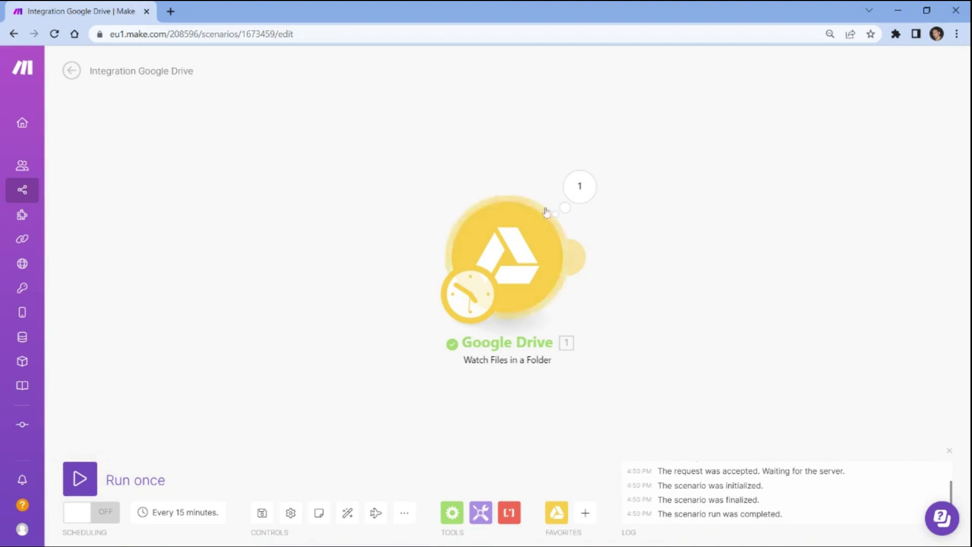
{"action": "left_click", "coordinate": [581, 196]}
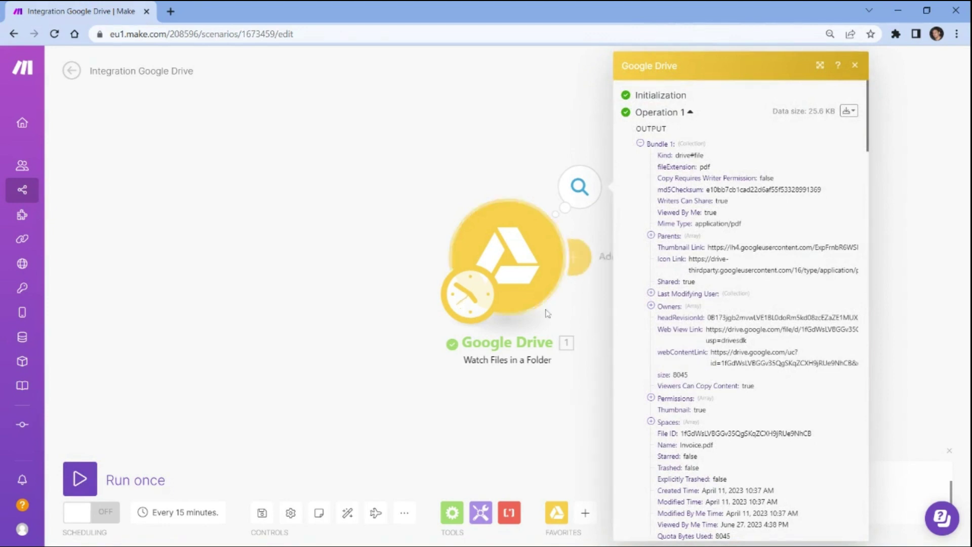
- Add an Iterator after the Google Drive module, with the file's Web View Link mapped as its array
{"action": "left_click", "coordinate": [452, 513]}
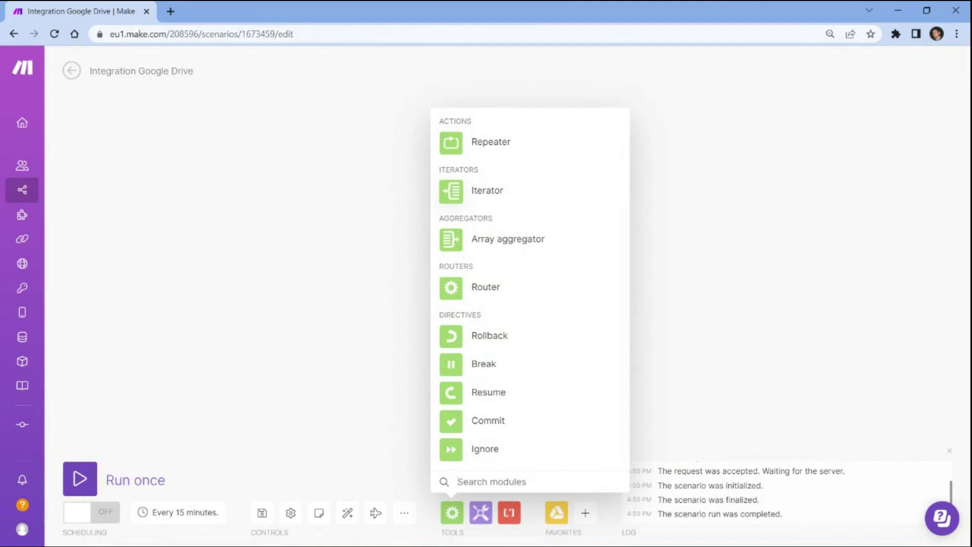
{"action": "left_click", "coordinate": [487, 191]}
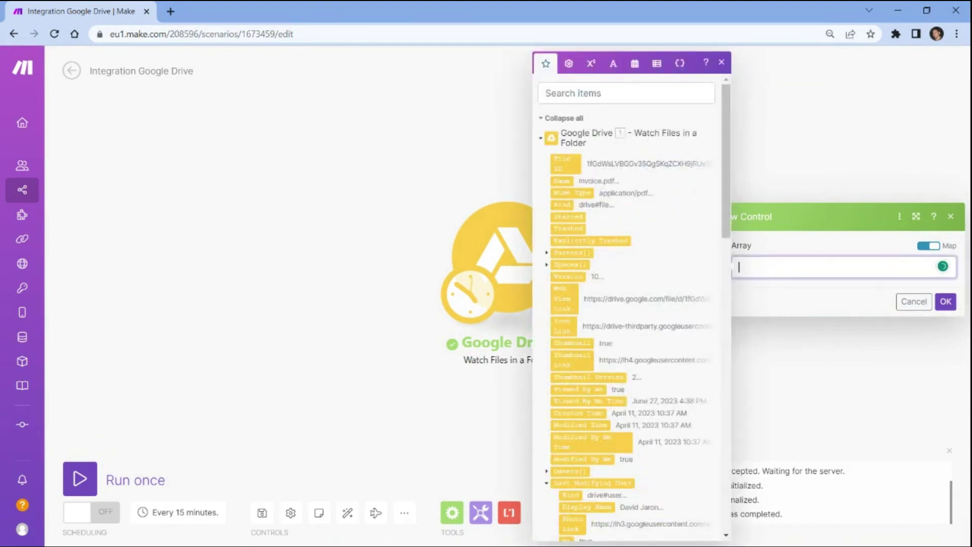
{"action": "left_click_drag", "start_coordinate": [571, 296], "coordinate": [774, 267]}
{"action": "left_click", "coordinate": [945, 302]}
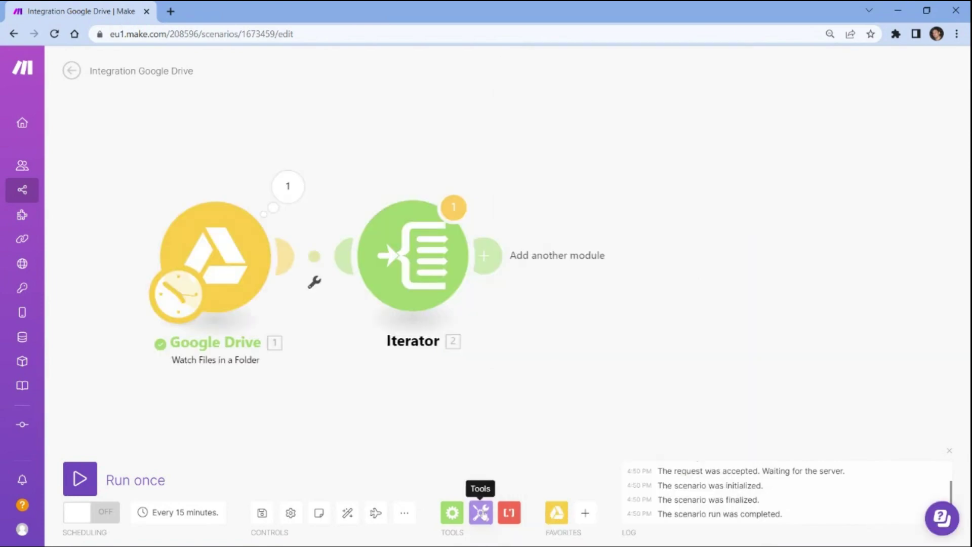
- Add a Set variable module named PDF Files with a lifetime of one cycle and the Iterator's Value as the variable value
{"action": "left_click", "coordinate": [481, 512]}
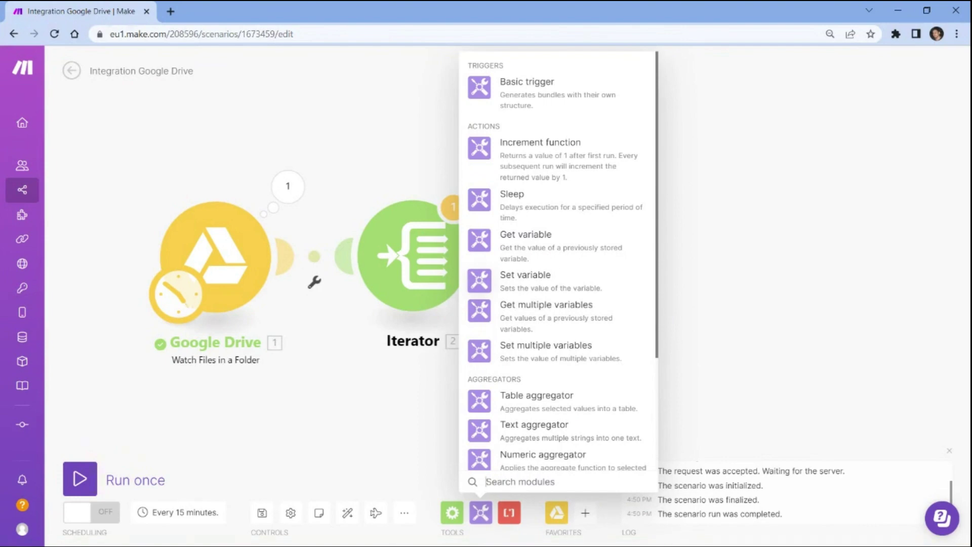
{"action": "left_click", "coordinate": [525, 275]}
{"action": "left_click", "coordinate": [785, 218]}
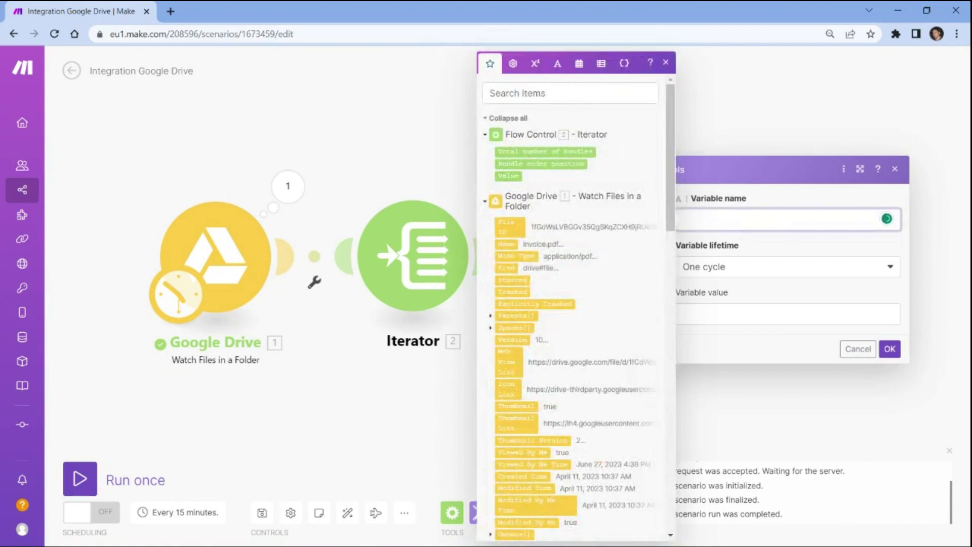
{"action": "type", "text": "PDF Files"}
{"action": "left_click", "coordinate": [887, 269]}
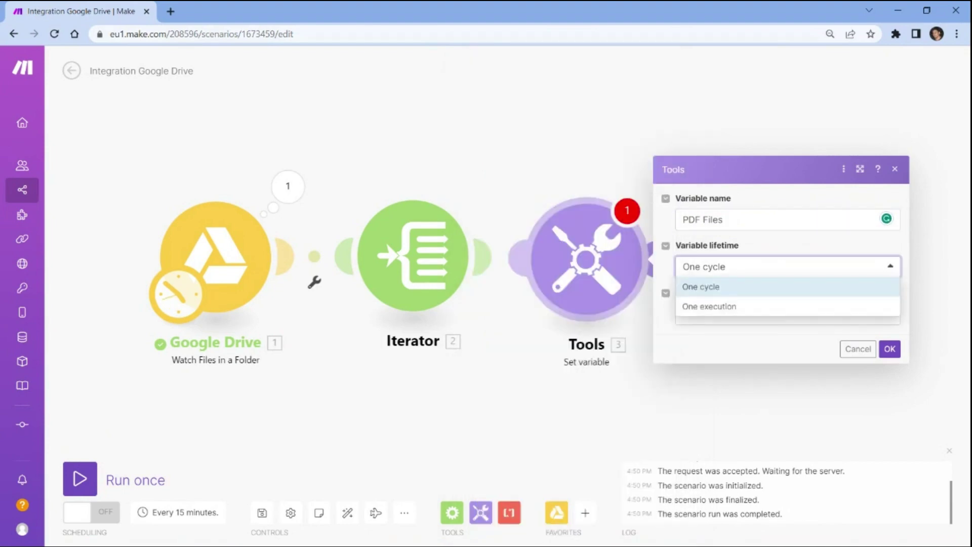
{"action": "left_click", "coordinate": [711, 287]}
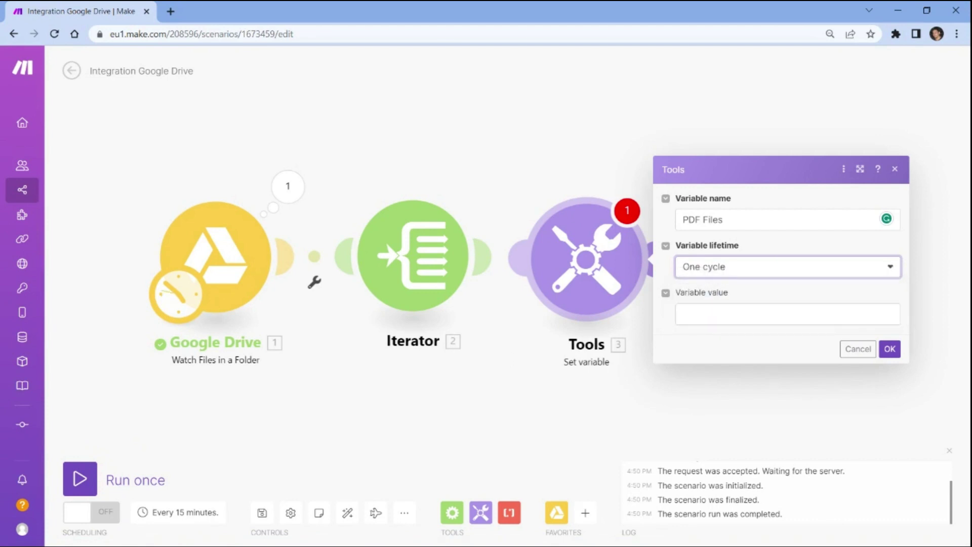
{"action": "left_click", "coordinate": [709, 314]}
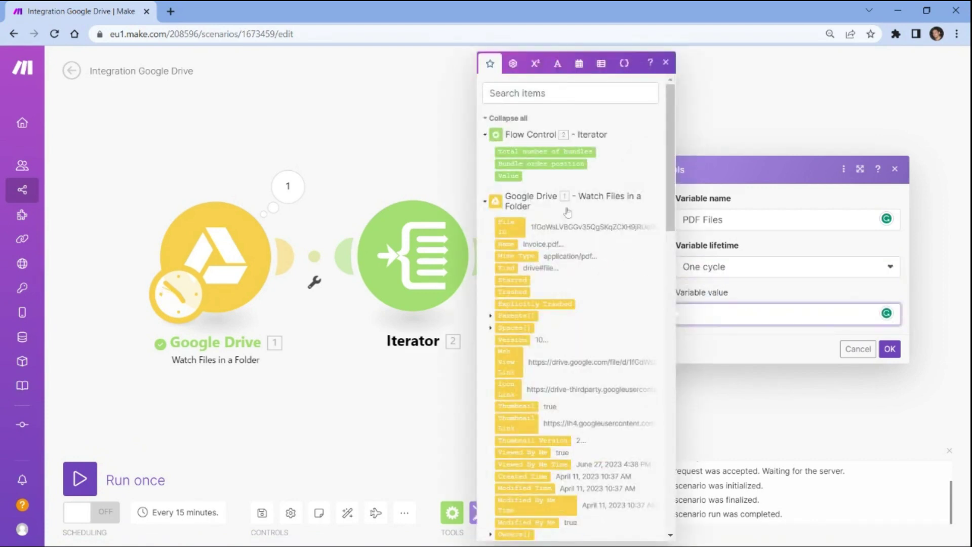
{"action": "left_click", "coordinate": [509, 176]}
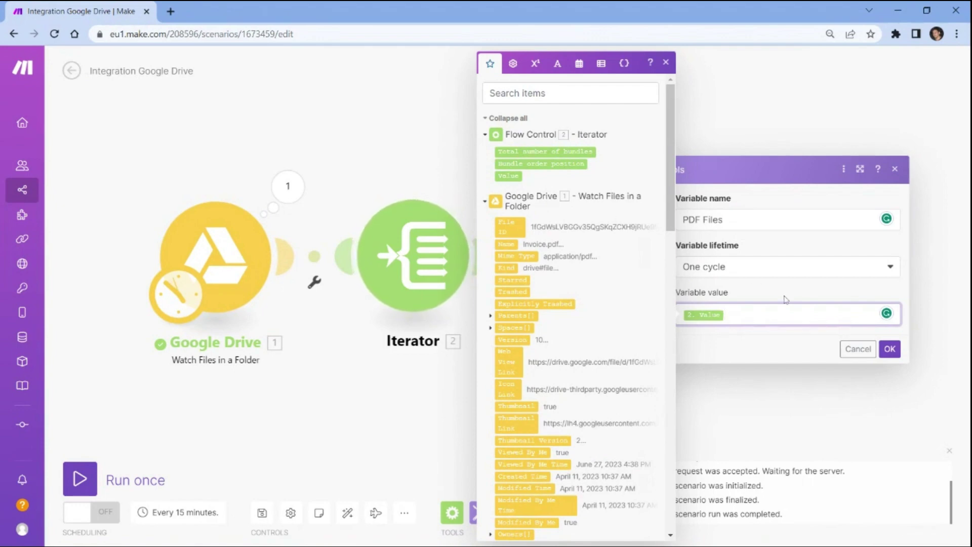
{"action": "left_click", "coordinate": [889, 349]}
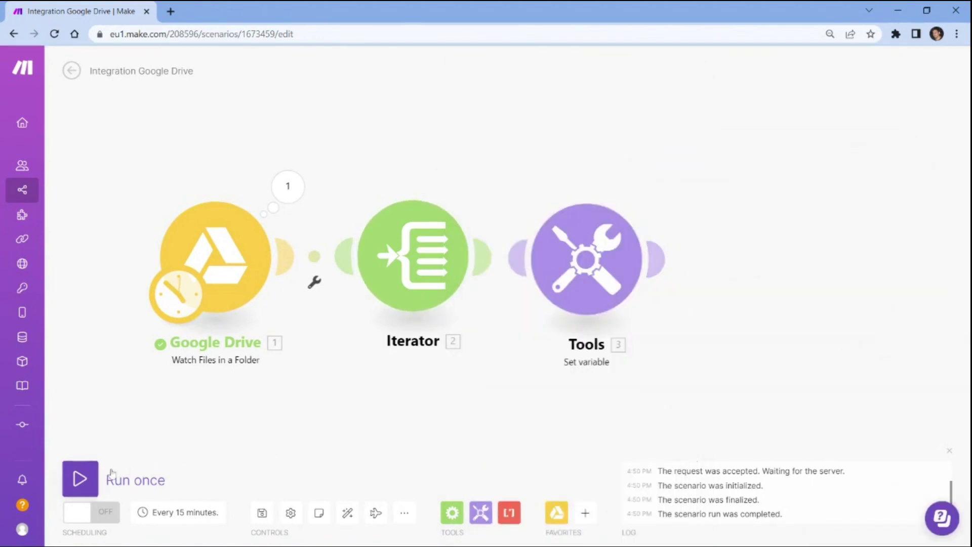
- Run the scenario once with the Google Drive, Iterator and Set variable modules
{"action": "left_click", "coordinate": [79, 480]}
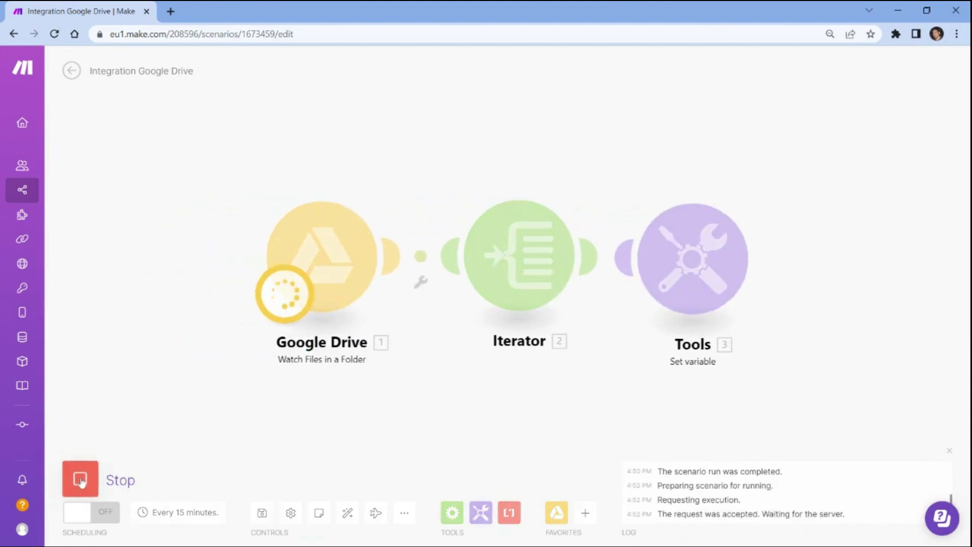
{"action": "left_click", "coordinate": [81, 480]}
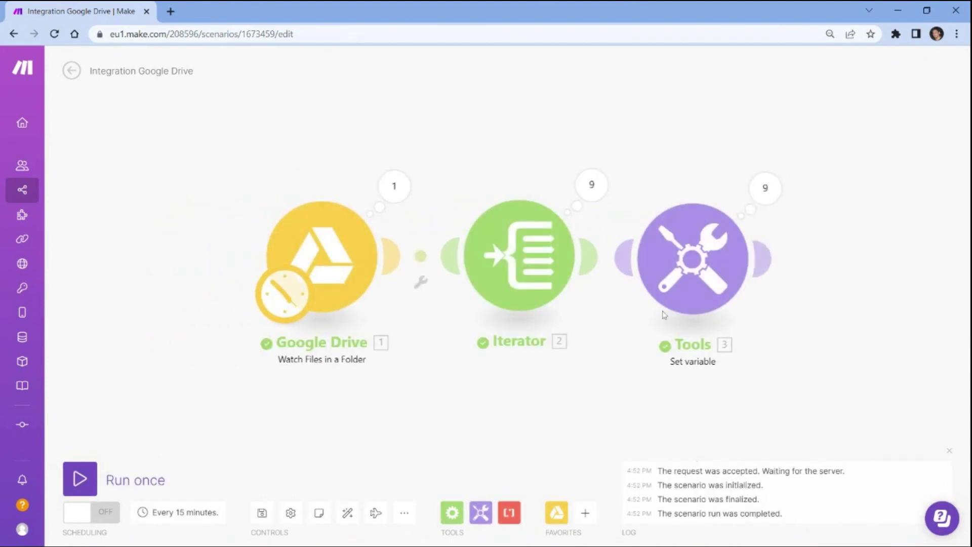
- Add a PDF.co Parse a Document module after the Set variable module
{"action": "mouse_move", "coordinate": [761, 258]}
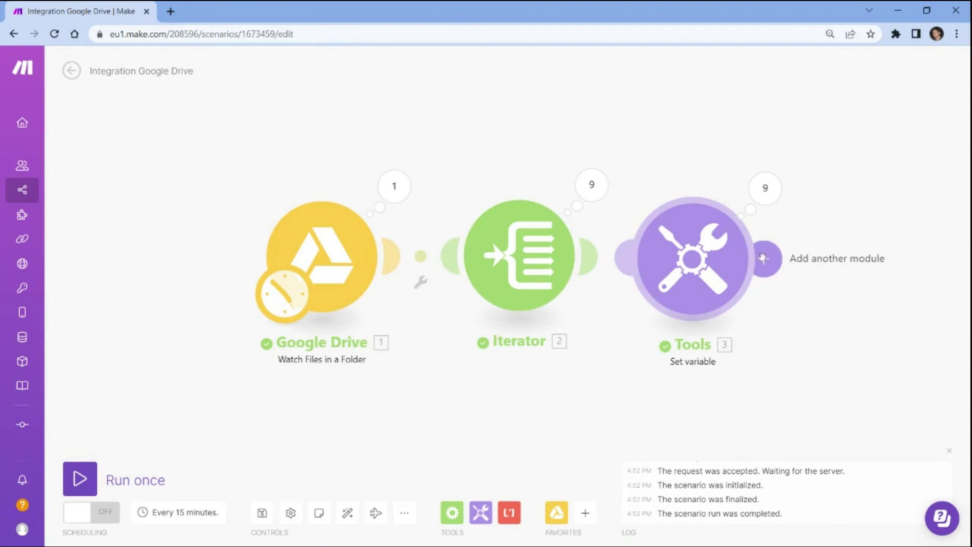
{"action": "left_click", "coordinate": [764, 259]}
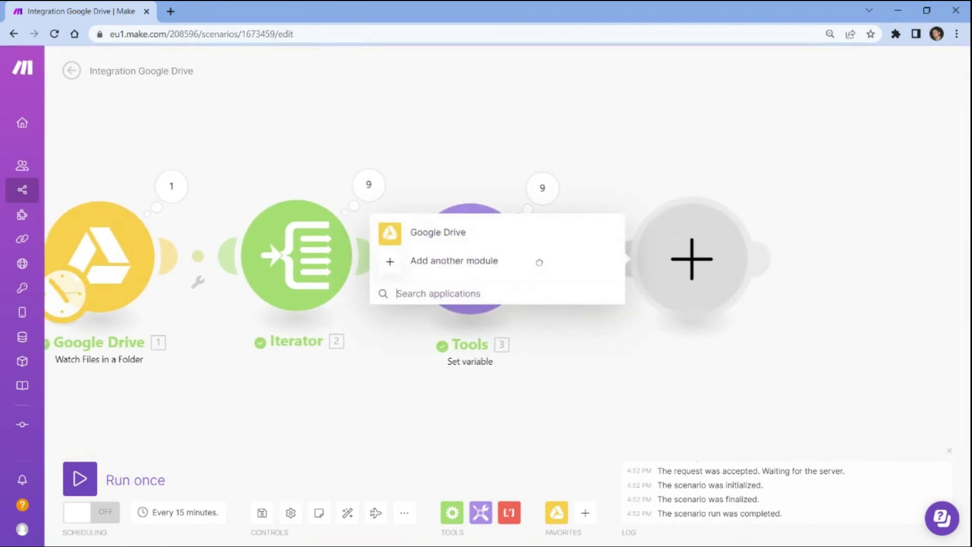
{"action": "type", "text": "pdf.co"}
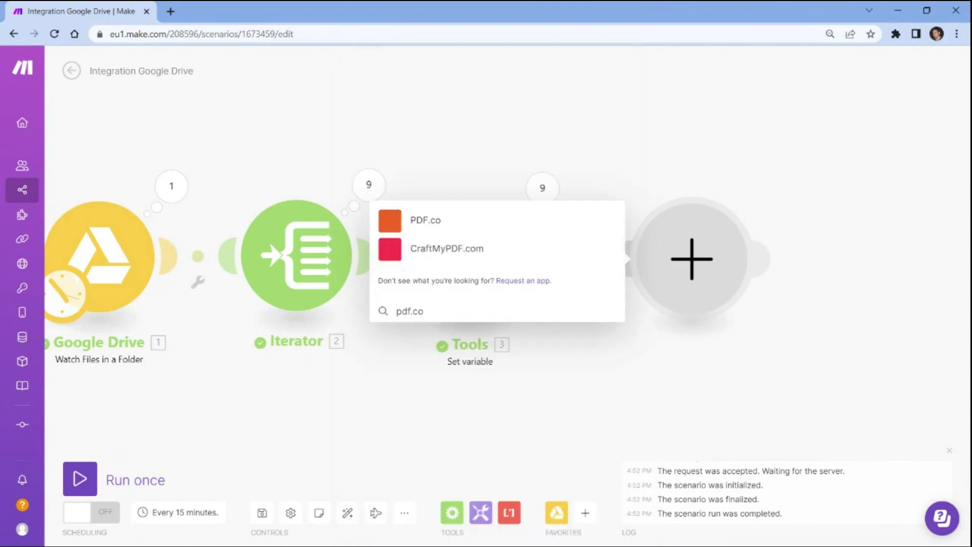
{"action": "left_click", "coordinate": [421, 221]}
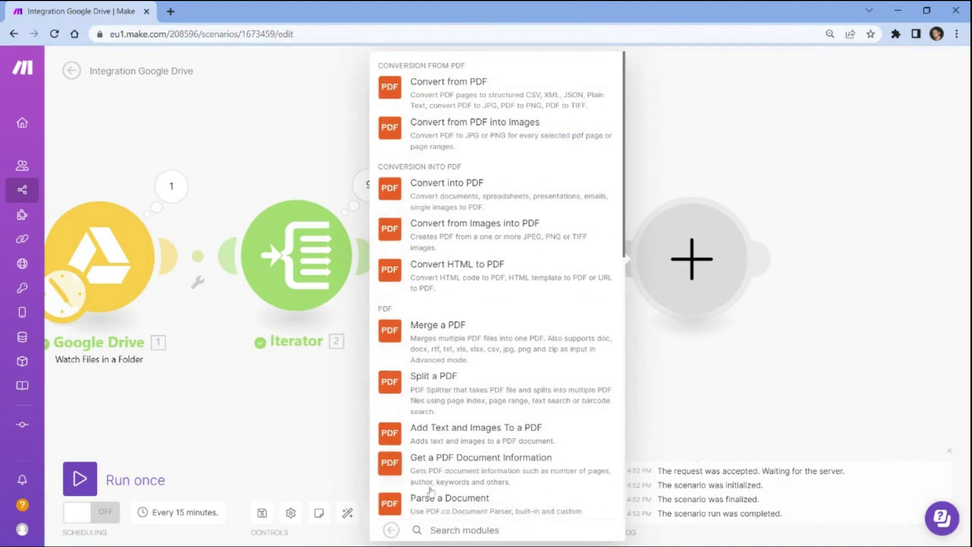
{"action": "left_click", "coordinate": [431, 503]}
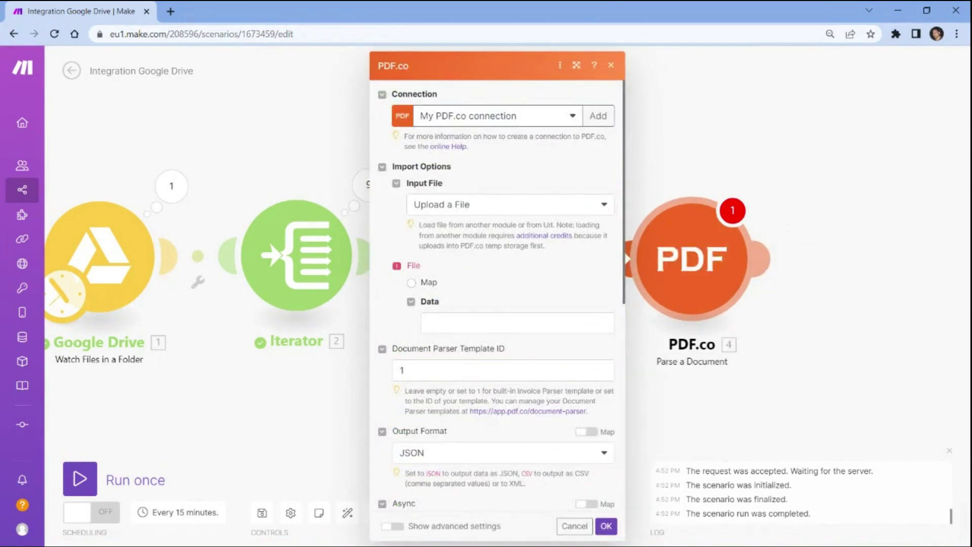
- Start adding a PDF.co connection and view the account's API key in the PDF.co dashboard
{"action": "left_click", "coordinate": [598, 117]}
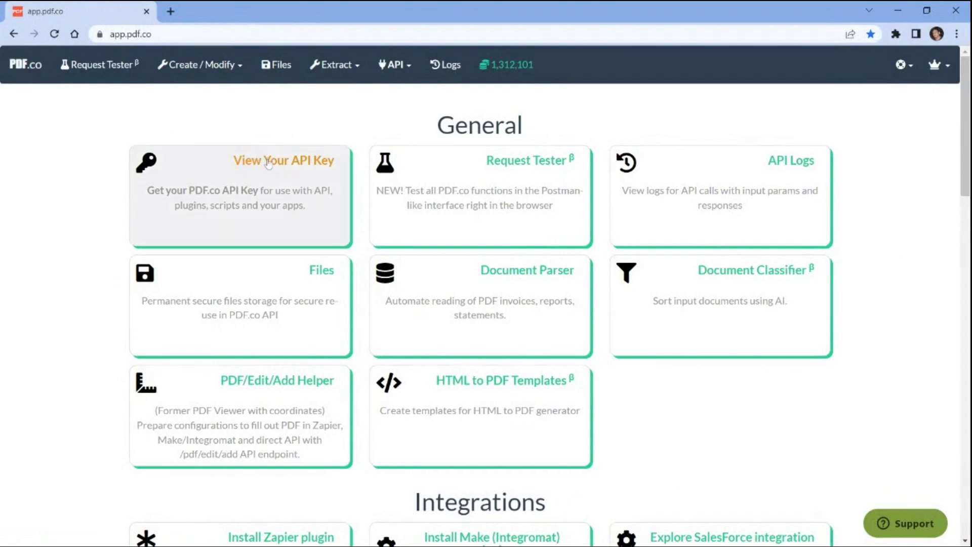
{"action": "left_click", "coordinate": [257, 158]}
{"action": "left_click", "coordinate": [343, 182]}
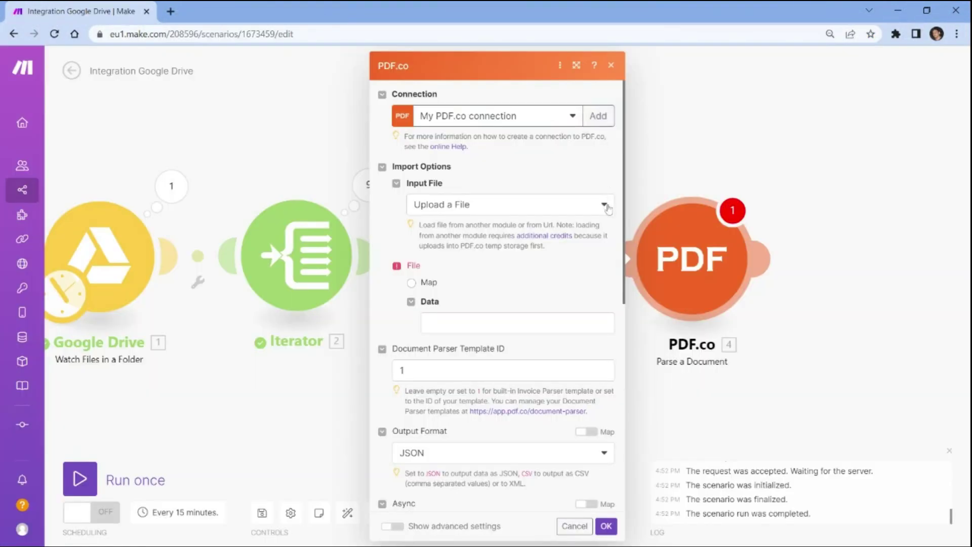
- Set the PDF.co input to Import a file from URL, map the PDF Files variable as the URL, and save the module
{"action": "left_click", "coordinate": [607, 207]}
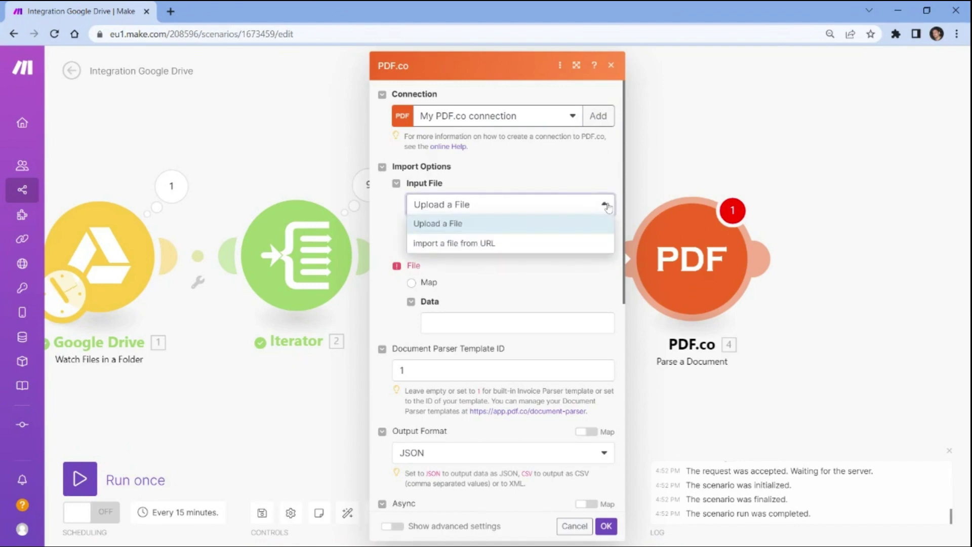
{"action": "left_click", "coordinate": [449, 244]}
{"action": "left_click", "coordinate": [449, 285]}
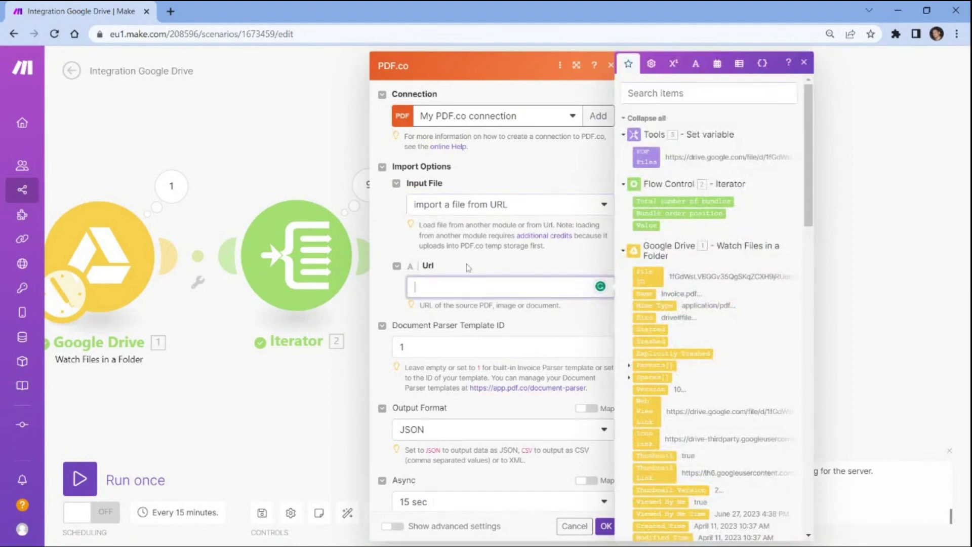
{"action": "left_click", "coordinate": [644, 154]}
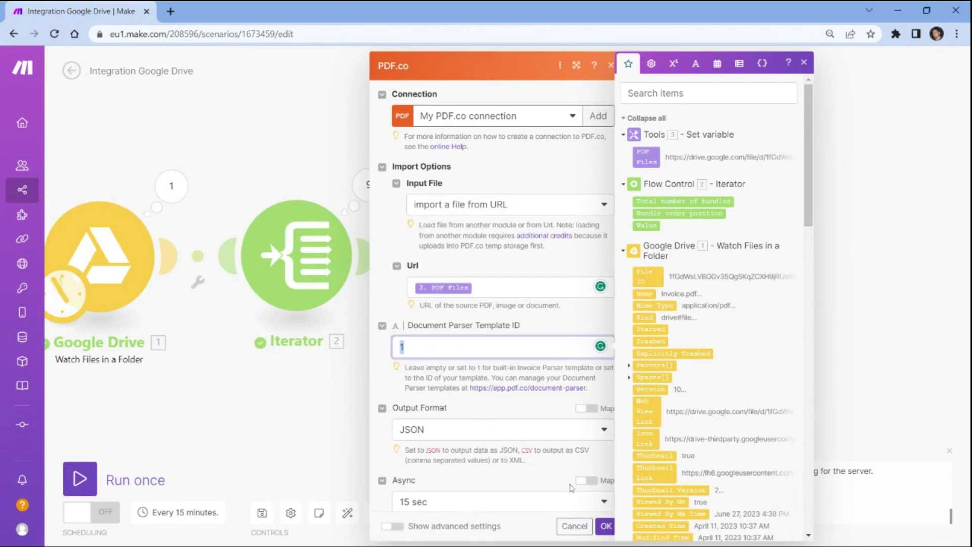
{"action": "left_click", "coordinate": [605, 526]}
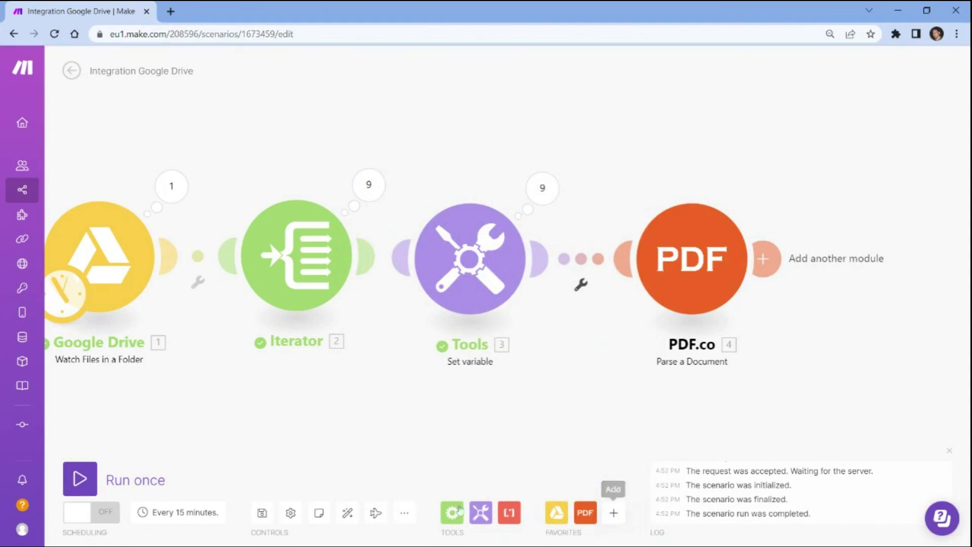
- Run the scenario once and inspect the operations of the PDF.co module
{"action": "left_click", "coordinate": [87, 481]}
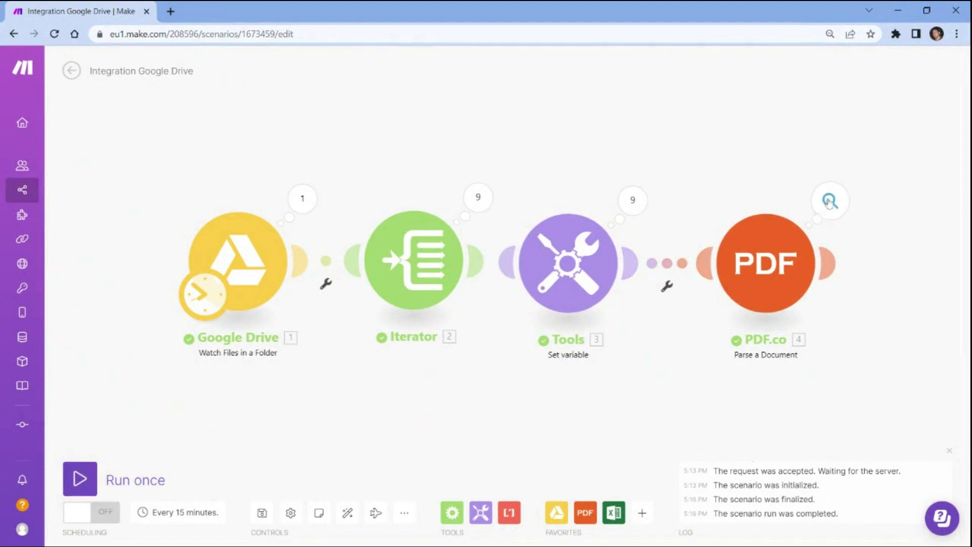
{"action": "left_click", "coordinate": [829, 202]}
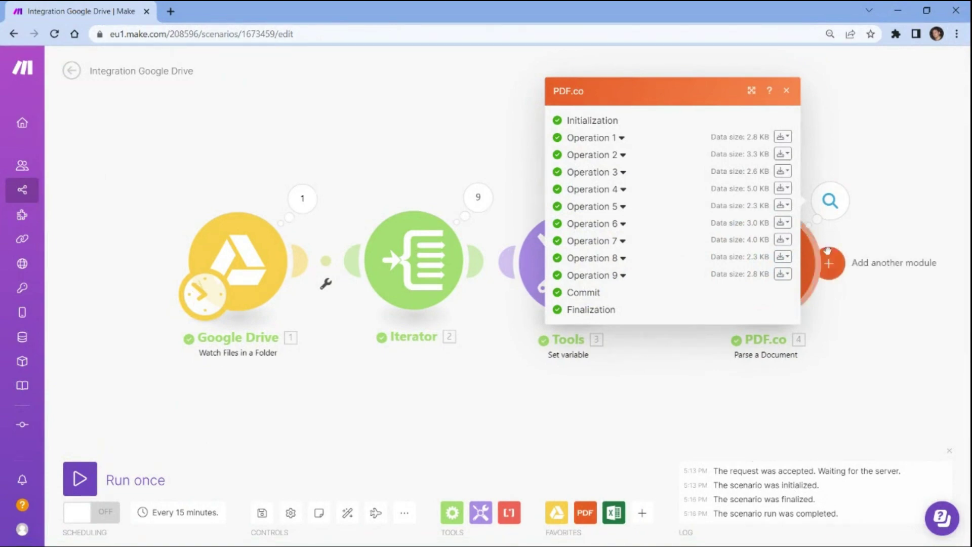
- Add a Microsoft 365 Excel Add a Worksheet Row module after PDF.co and create its connection as My Microsoft connection
{"action": "left_click", "coordinate": [828, 264]}
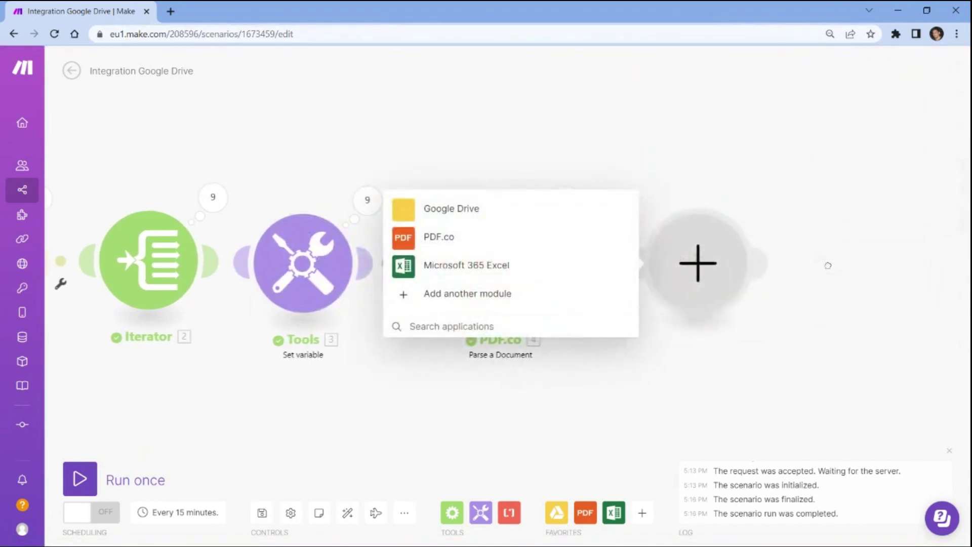
{"action": "left_click", "coordinate": [467, 267]}
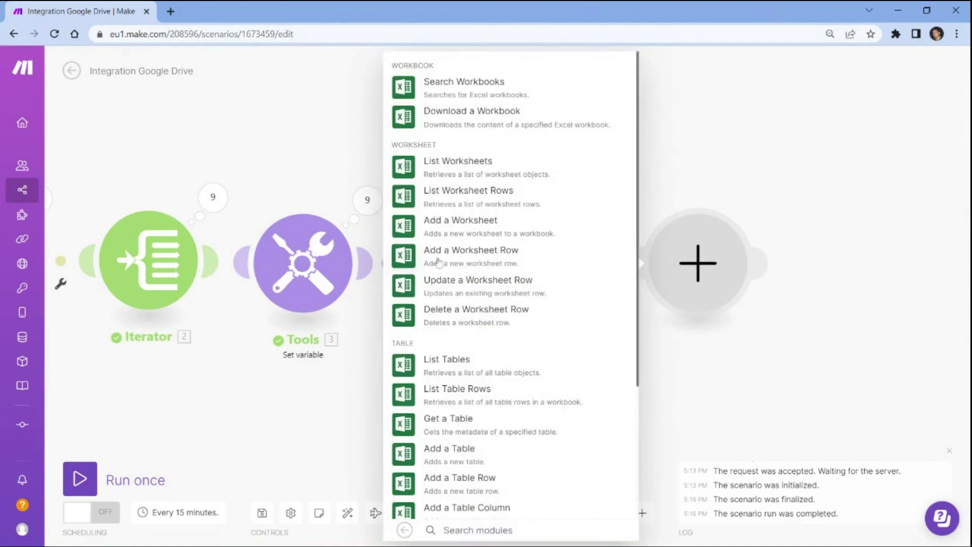
{"action": "left_click", "coordinate": [521, 256]}
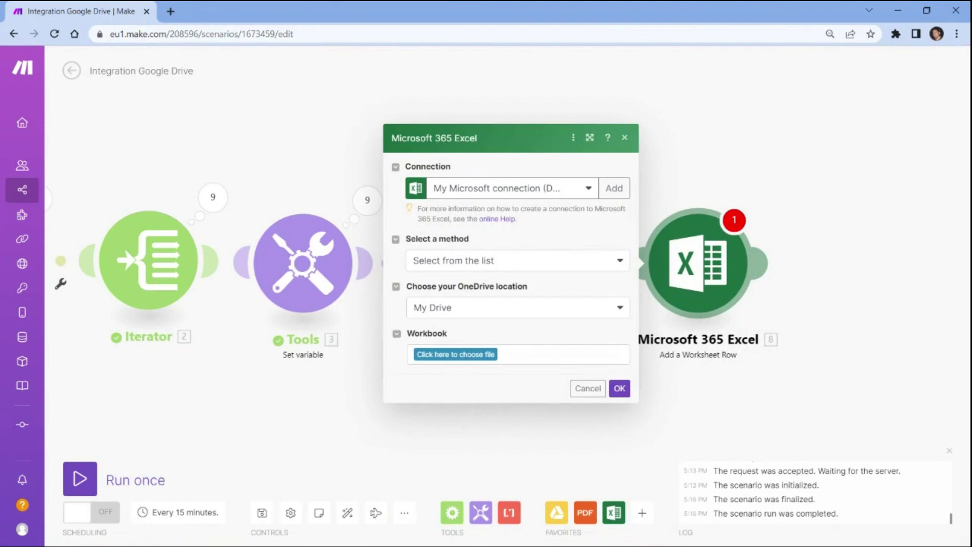
{"action": "left_click", "coordinate": [613, 188]}
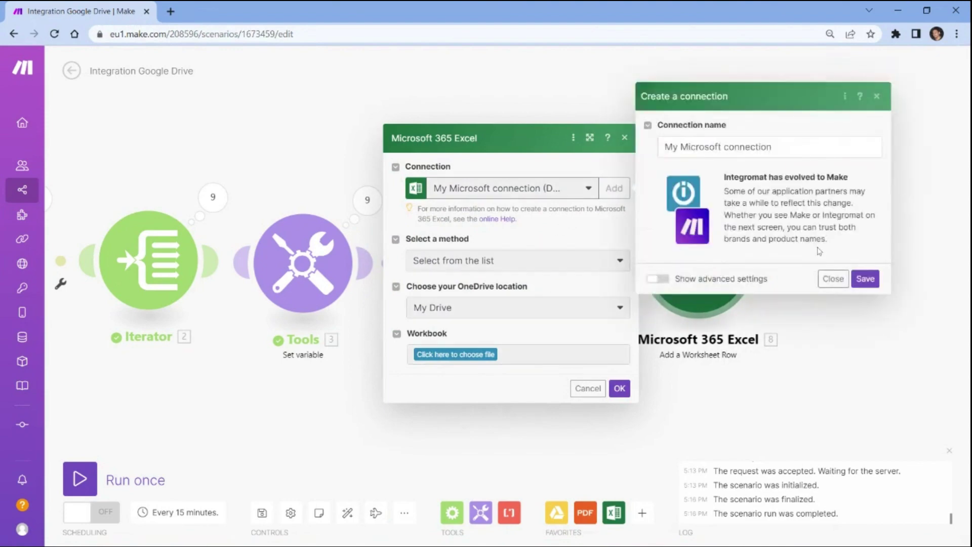
{"action": "left_click", "coordinate": [867, 279]}
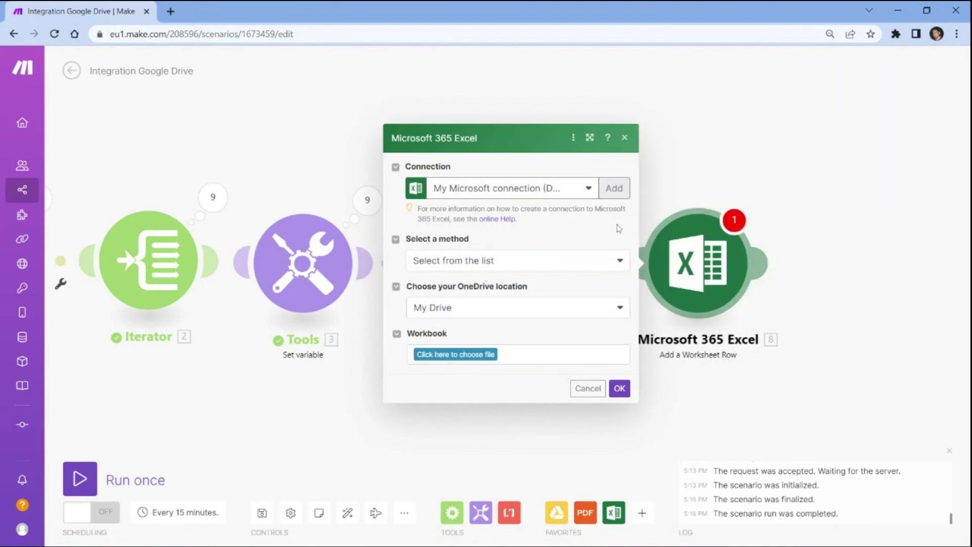
- Choose the workbook Sample Excel File.xlsx in the Documents folder of My Drive, using the Select from the list method
{"action": "left_click", "coordinate": [623, 261]}
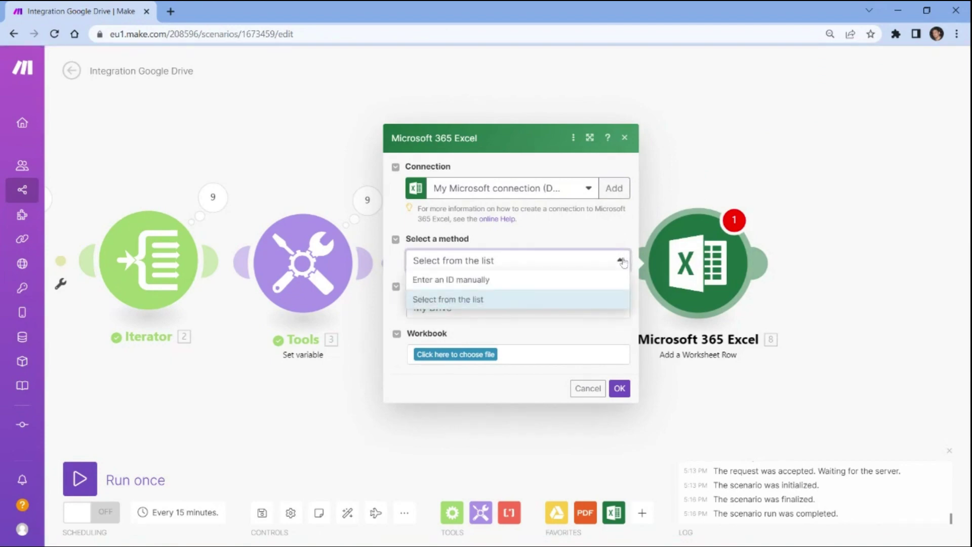
{"action": "left_click", "coordinate": [449, 300]}
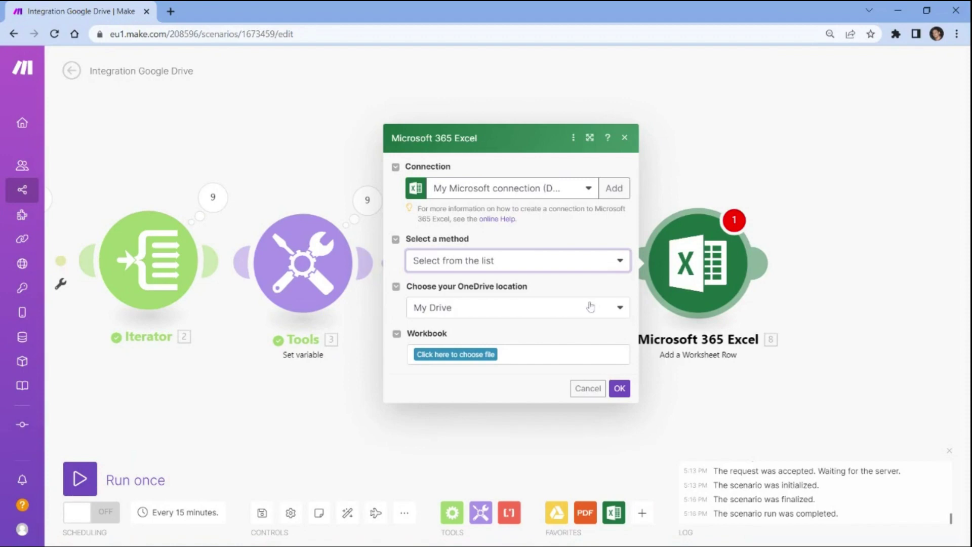
{"action": "left_click", "coordinate": [621, 309]}
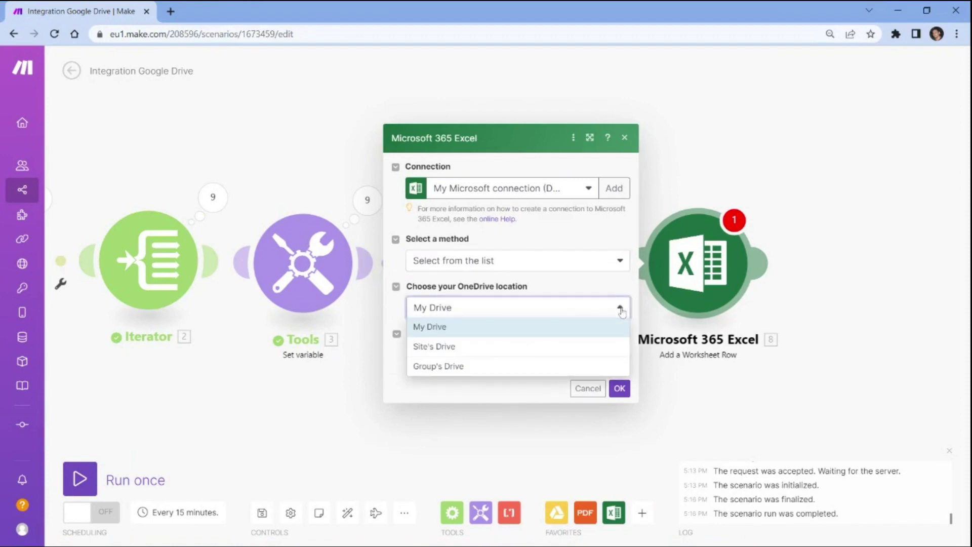
{"action": "left_click", "coordinate": [435, 328]}
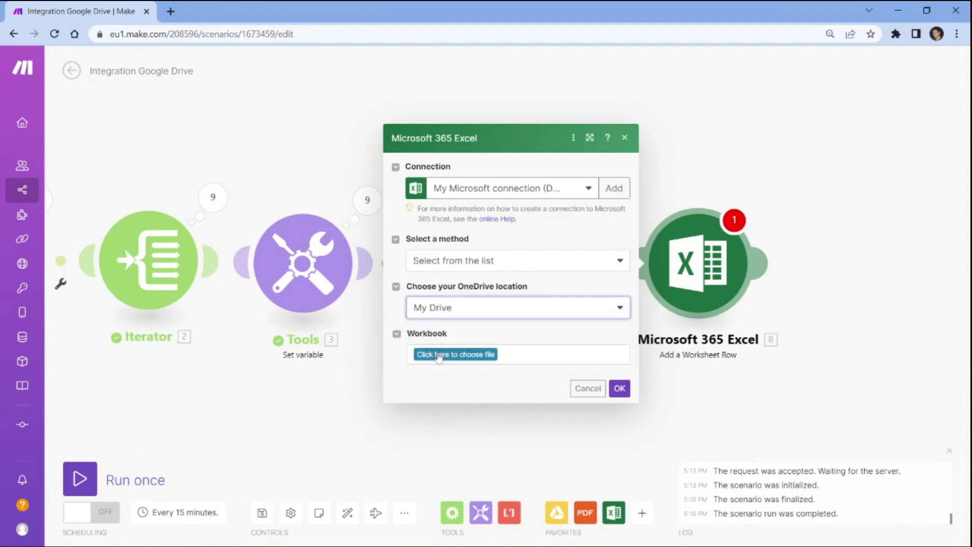
{"action": "left_click", "coordinate": [438, 356]}
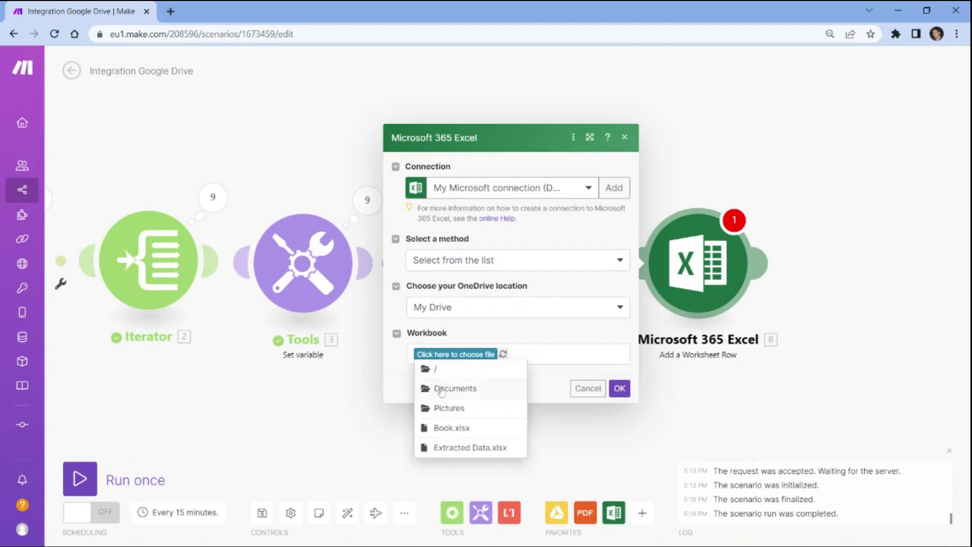
{"action": "left_click", "coordinate": [441, 389]}
{"action": "left_click", "coordinate": [456, 408]}
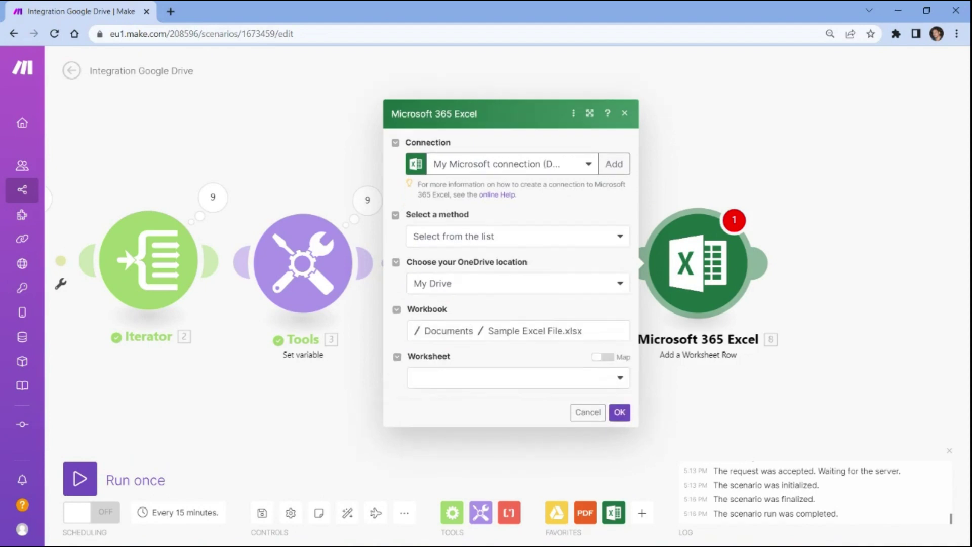
- Set the worksheet to Sheet1 and the type of values being entered to Values
{"action": "left_click", "coordinate": [617, 379]}
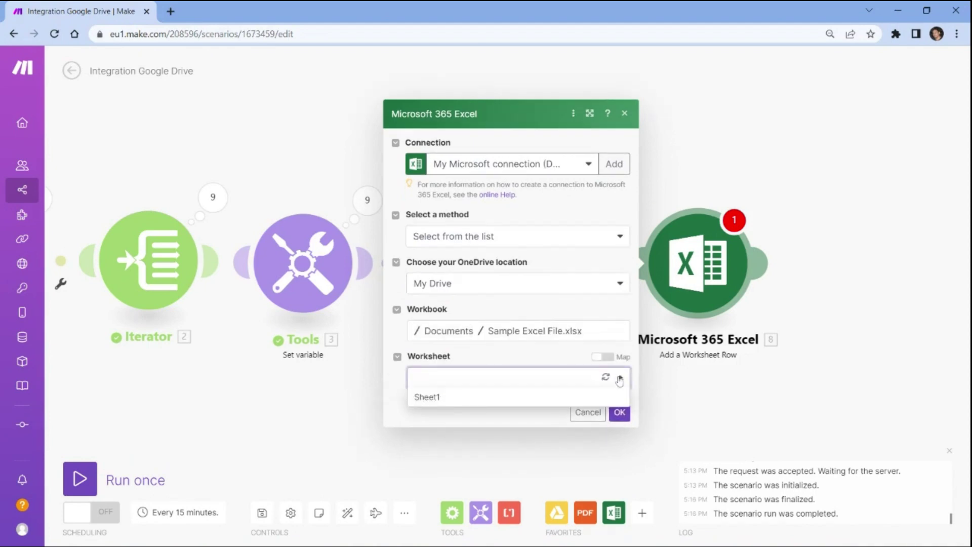
{"action": "left_click", "coordinate": [428, 398]}
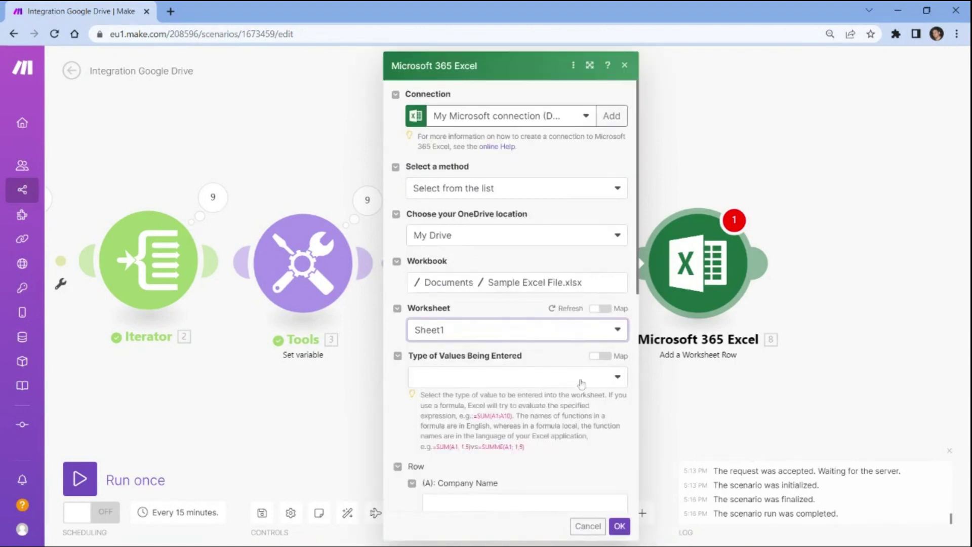
{"action": "left_click", "coordinate": [618, 379]}
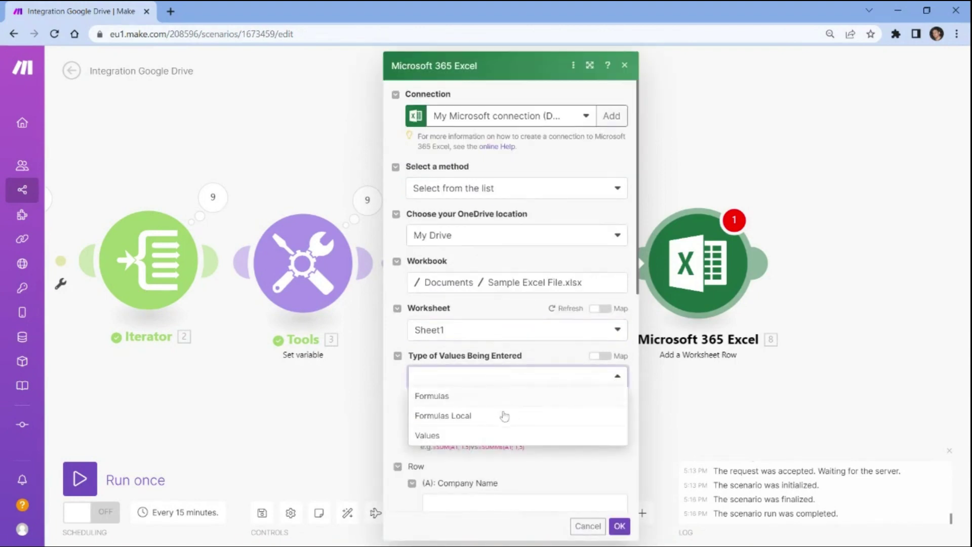
{"action": "left_click", "coordinate": [430, 436]}
- Map PDF.co's companyName, invoiceId, dateIssued and dateDue object values to the Company Name, InvoiceId, Date Issued and Date Due columns
{"action": "scroll", "coordinate": [432, 438], "scroll_direction": "down", "scroll_amount": 5}
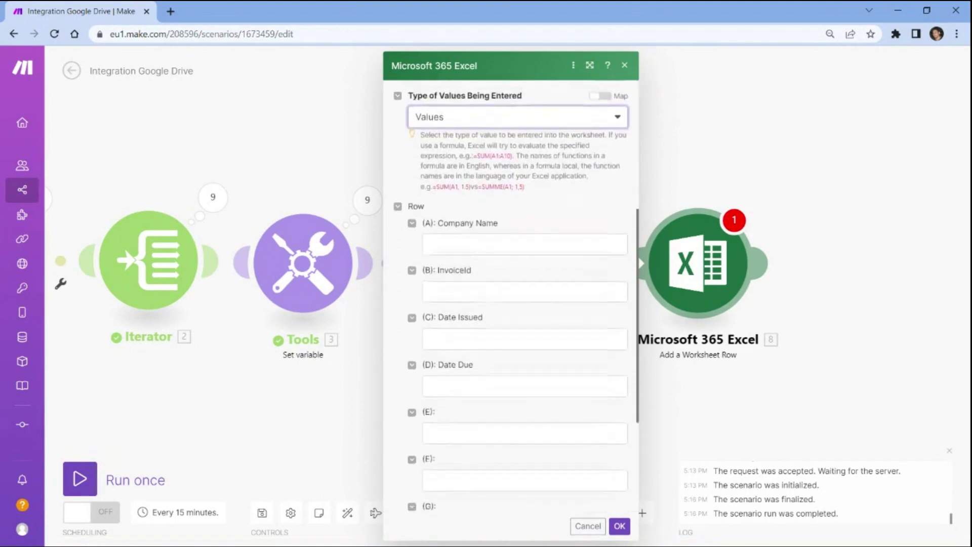
{"action": "left_click", "coordinate": [431, 231]}
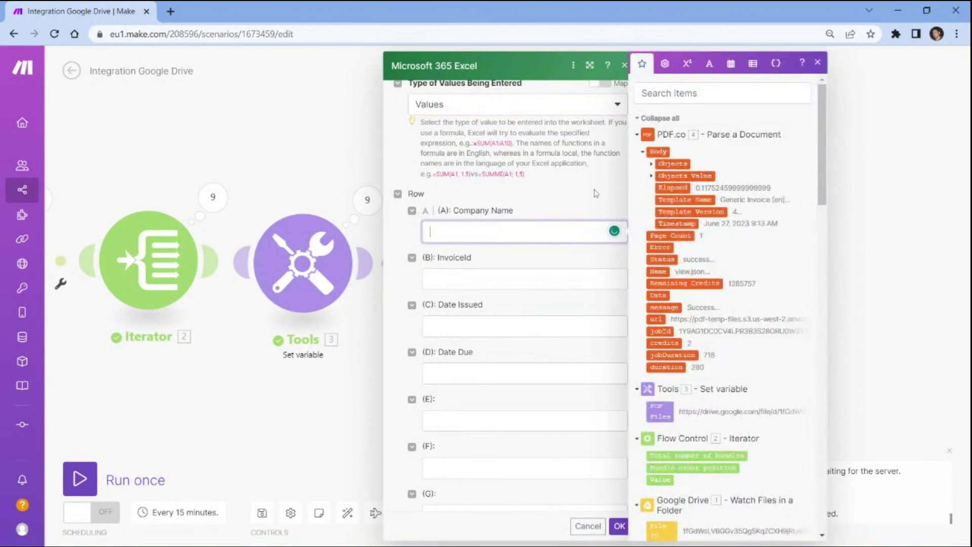
{"action": "left_click", "coordinate": [651, 176]}
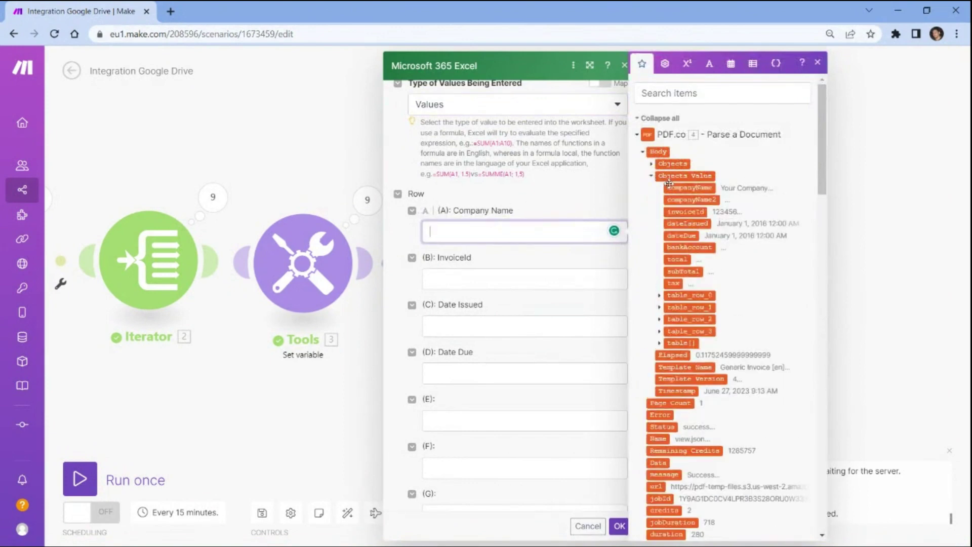
{"action": "left_click", "coordinate": [674, 188]}
{"action": "left_click", "coordinate": [552, 279]}
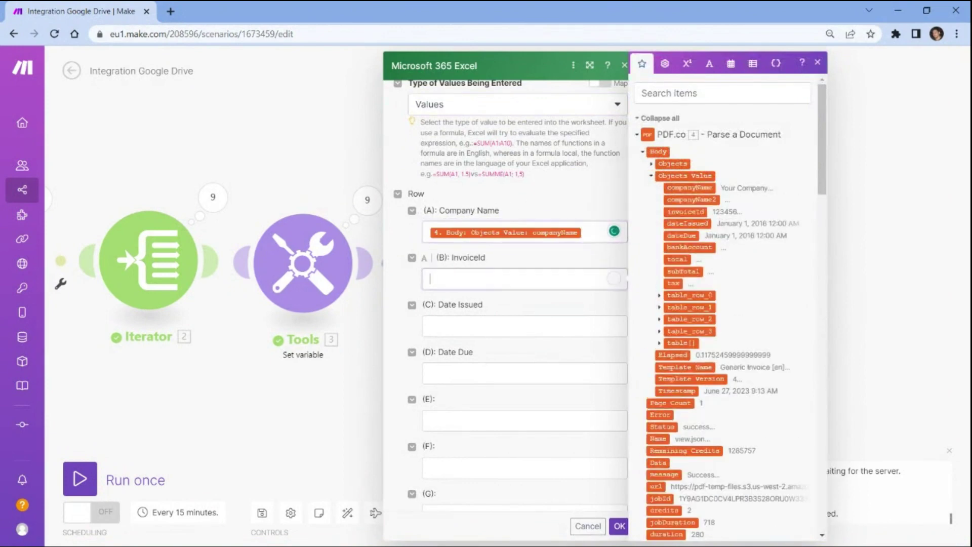
{"action": "left_click", "coordinate": [676, 211]}
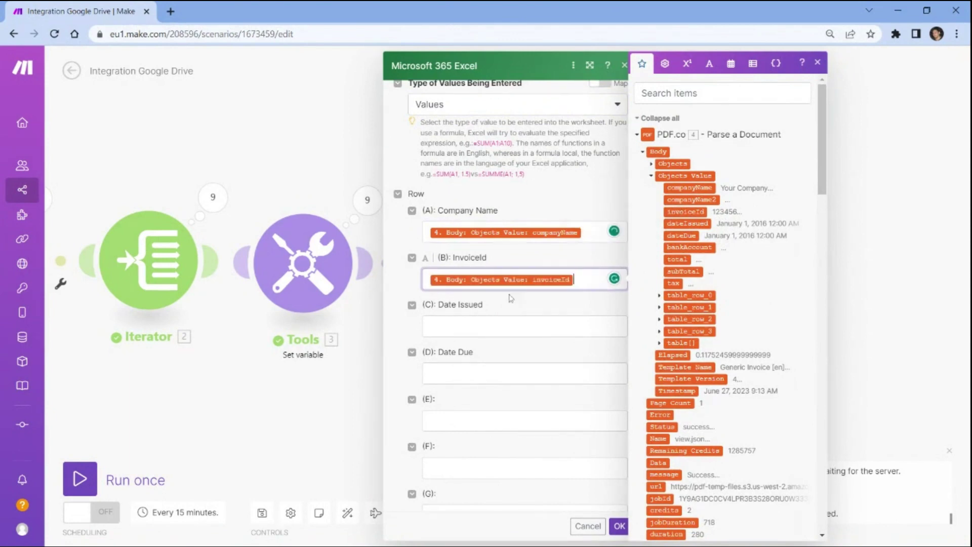
{"action": "left_click", "coordinate": [430, 327]}
{"action": "left_click", "coordinate": [688, 223]}
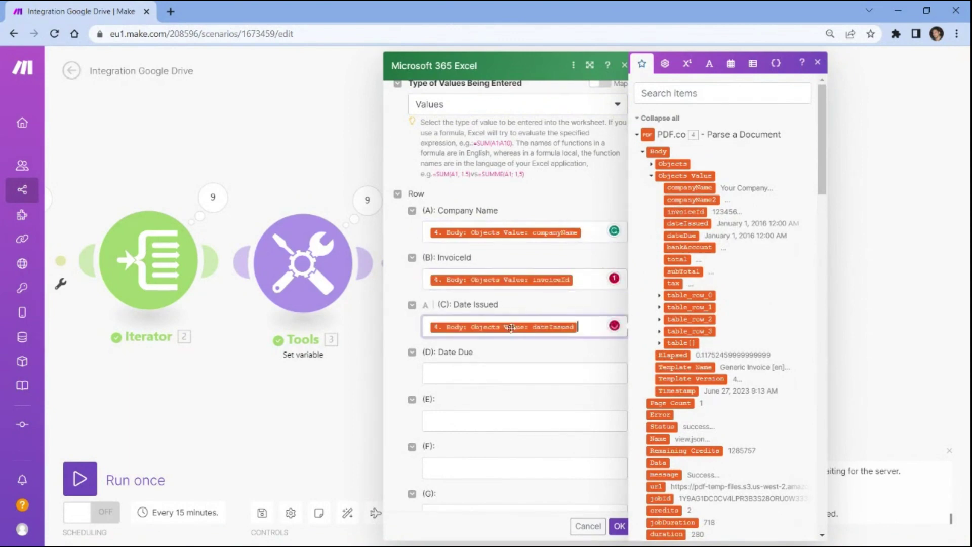
{"action": "left_click", "coordinate": [430, 374]}
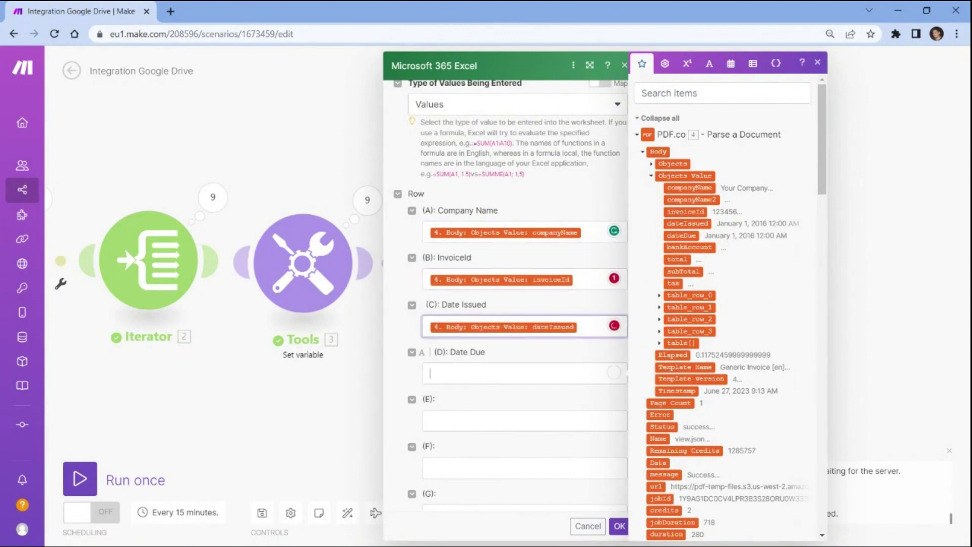
{"action": "left_click", "coordinate": [681, 235]}
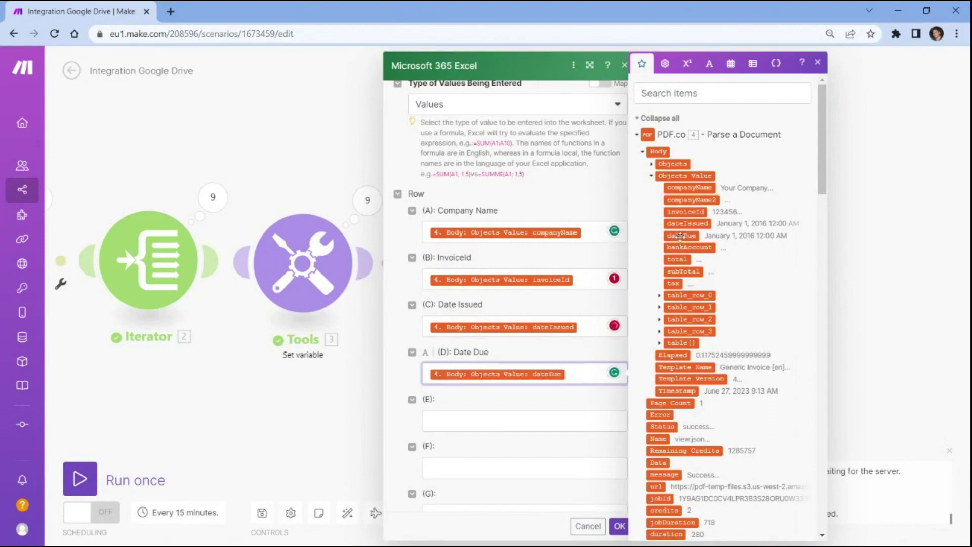
- Save the Excel module's row mapping, run the scenario once and open the Excel module's run output
{"action": "left_click", "coordinate": [619, 525]}
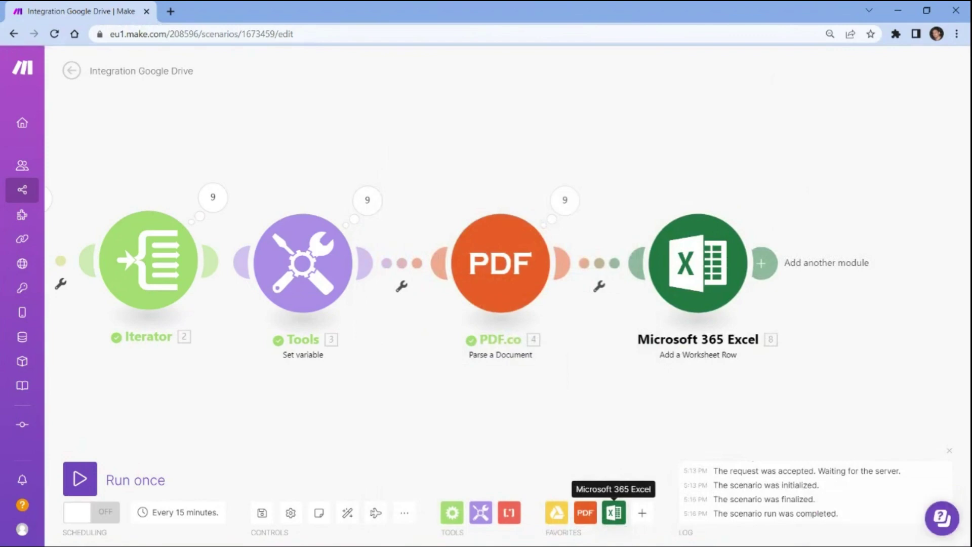
{"action": "left_click", "coordinate": [79, 479]}
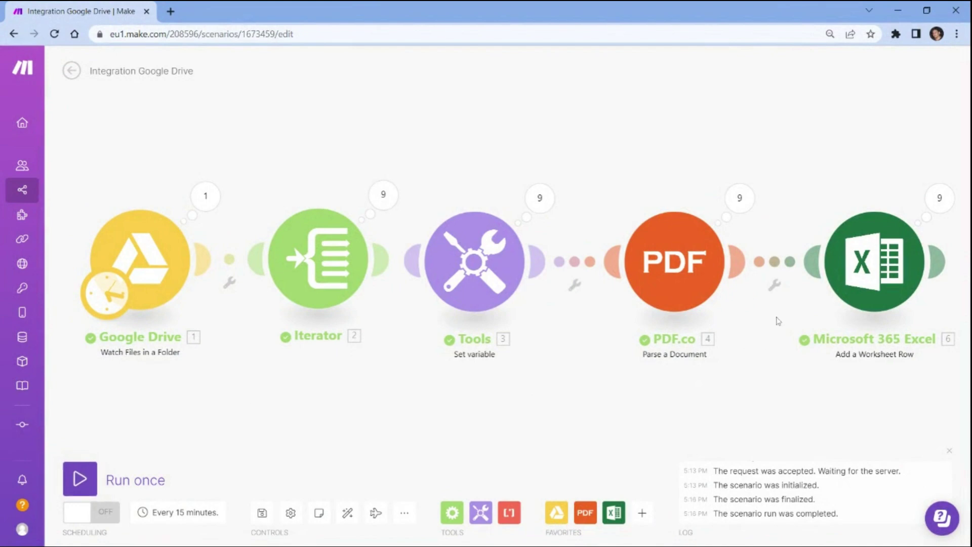
{"action": "left_click", "coordinate": [939, 207]}
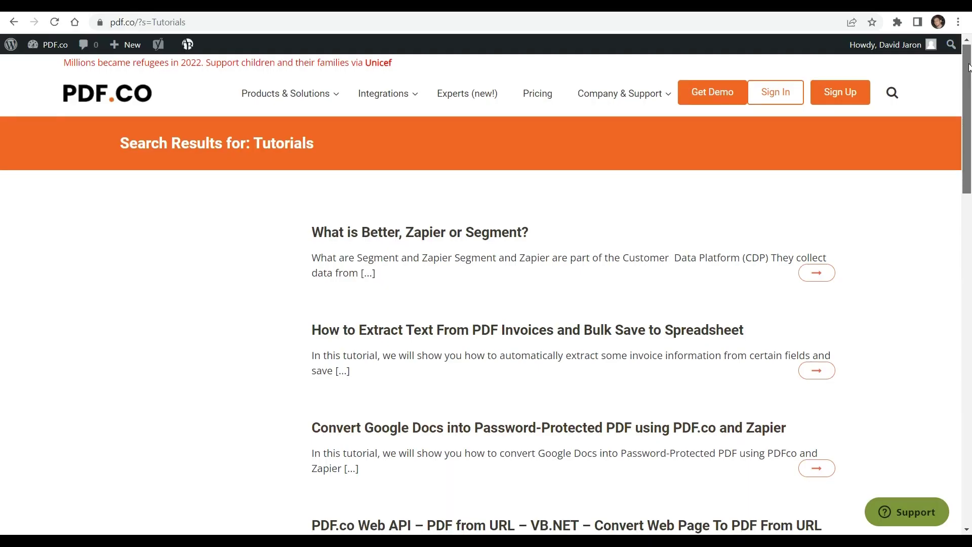
- Switch to the PDF.co website and look through its search results for Tutorials
{"action": "scroll", "coordinate": [970, 94], "scroll_direction": "down", "scroll_amount": 3}
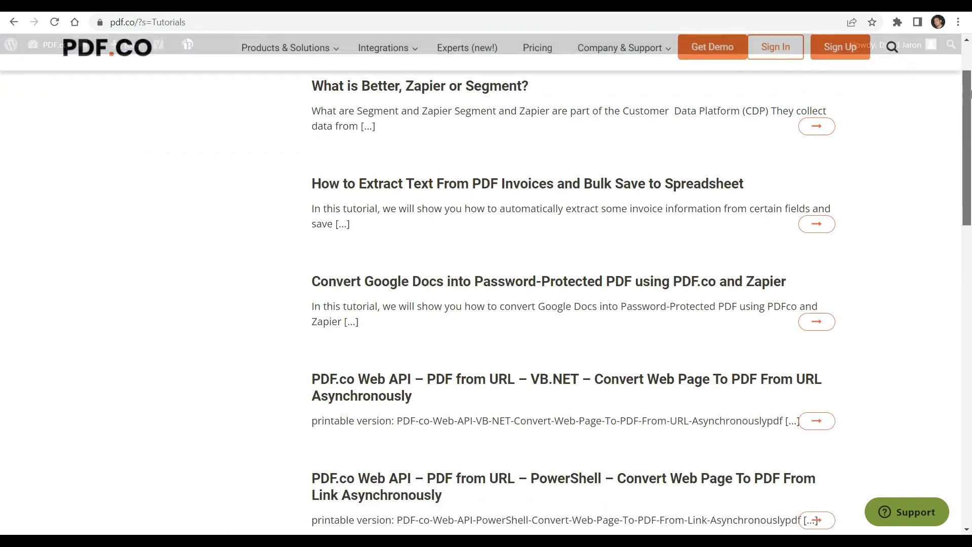
{"action": "left_click_drag", "start_coordinate": [970, 93], "coordinate": [969, 203]}
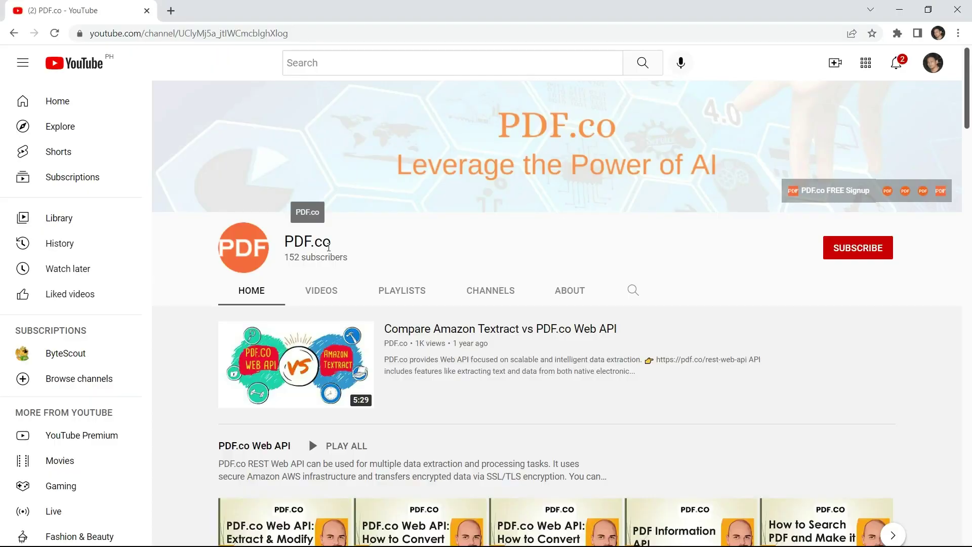
{"action": "scroll", "coordinate": [970, 207], "scroll_direction": "down", "scroll_amount": 10}
{"action": "left_click_drag", "start_coordinate": [970, 207], "coordinate": [969, 277]}
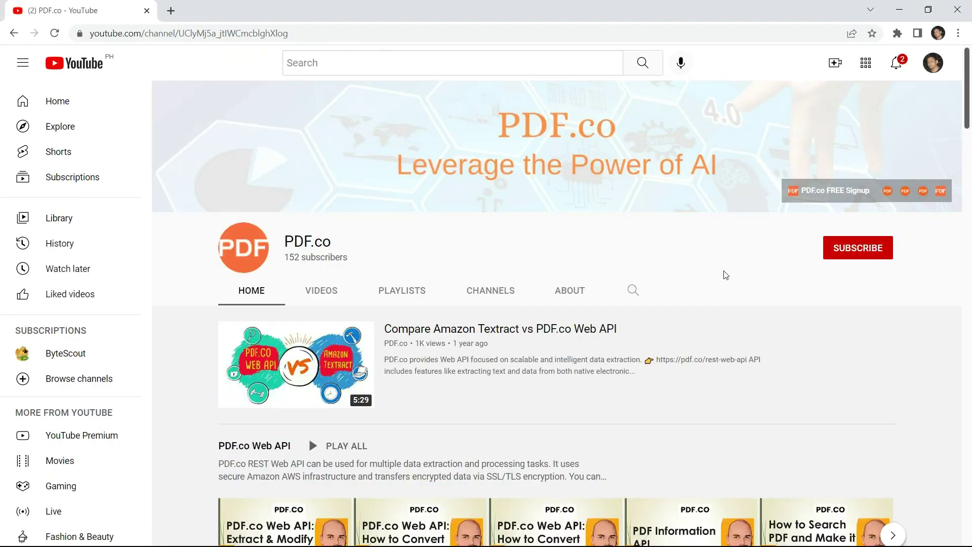
- Subscribe to the PDF.co channel on YouTube and set its notifications to All
{"action": "left_click", "coordinate": [868, 250]}
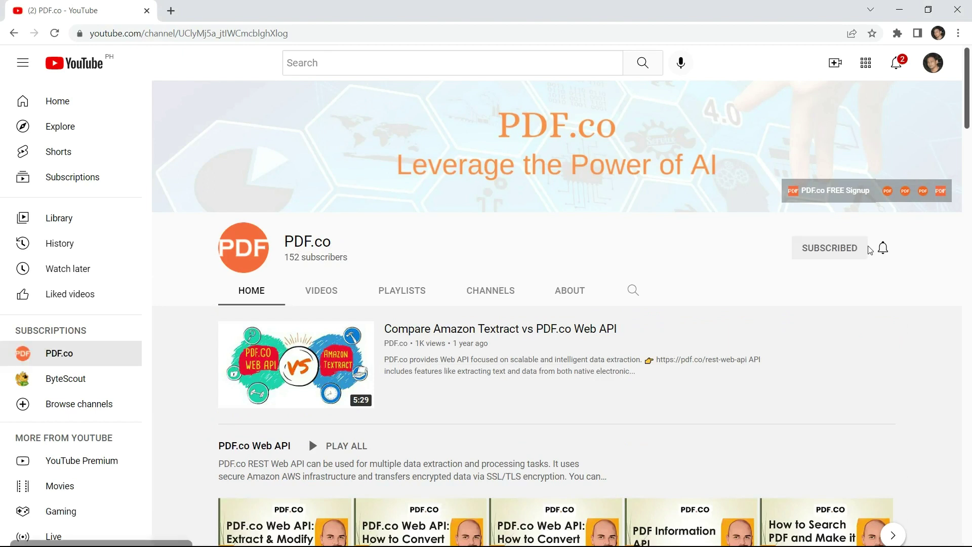
{"action": "left_click", "coordinate": [882, 249]}
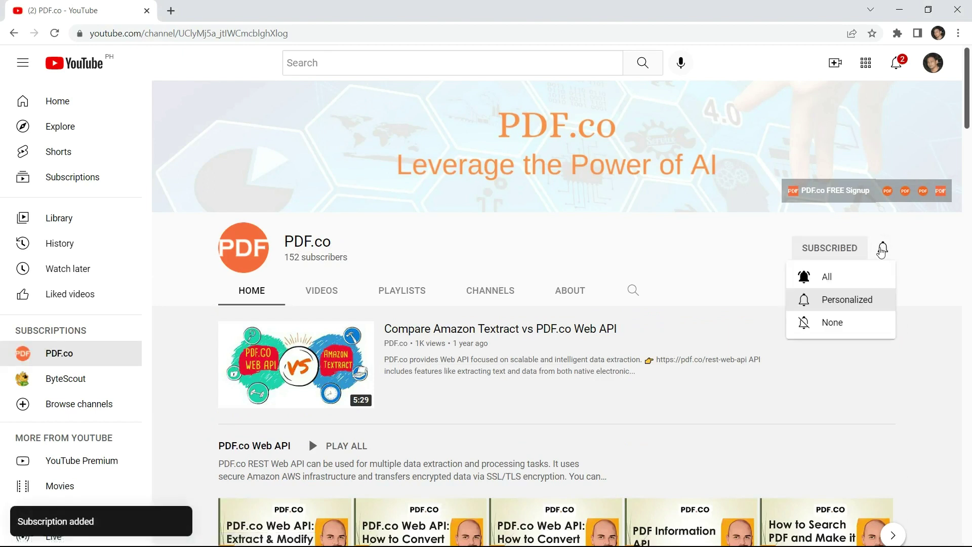
{"action": "left_click", "coordinate": [836, 278]}
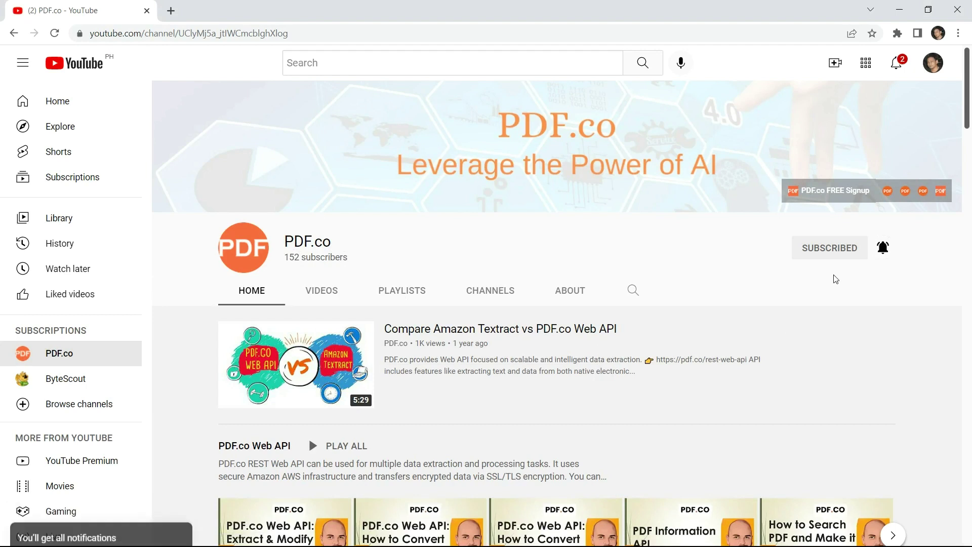